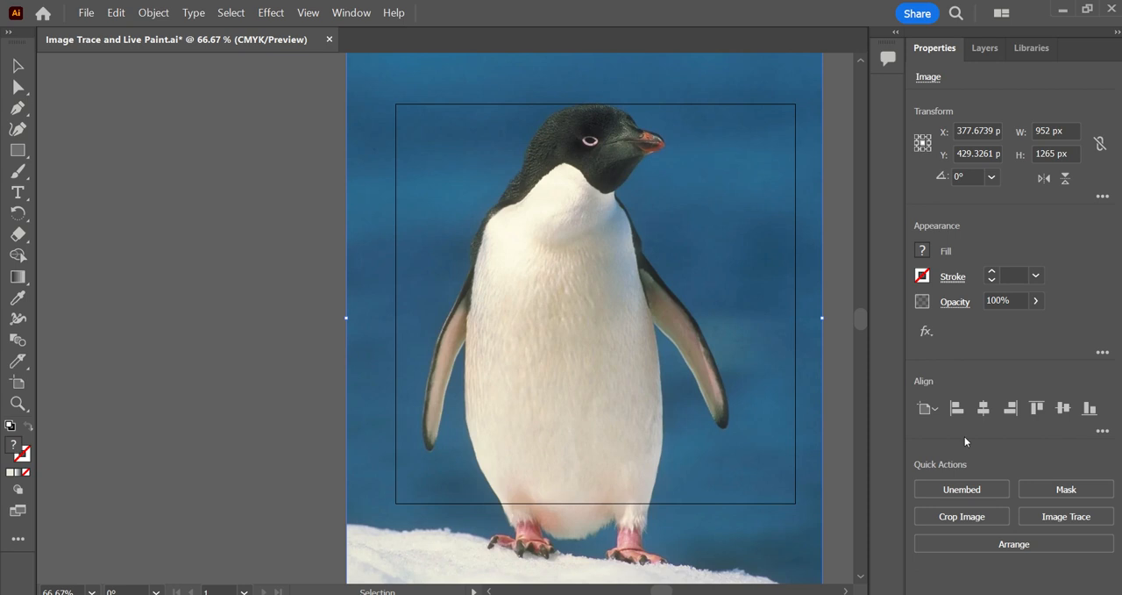
Trace the penguin photo using the 16 Colors Image Trace preset.
left_click(1067, 517)
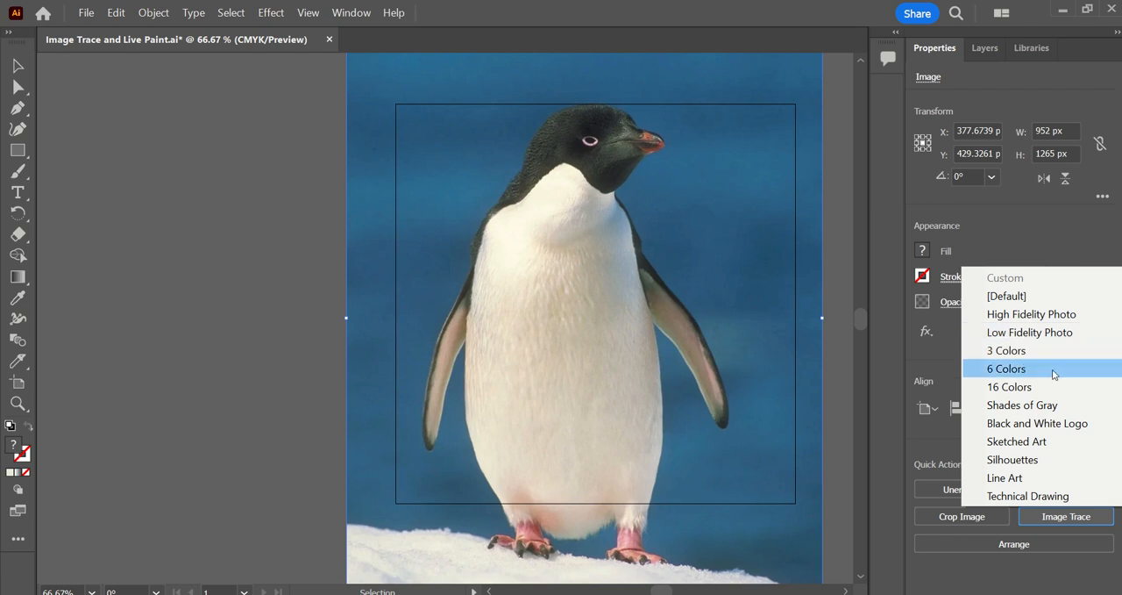
left_click(1053, 388)
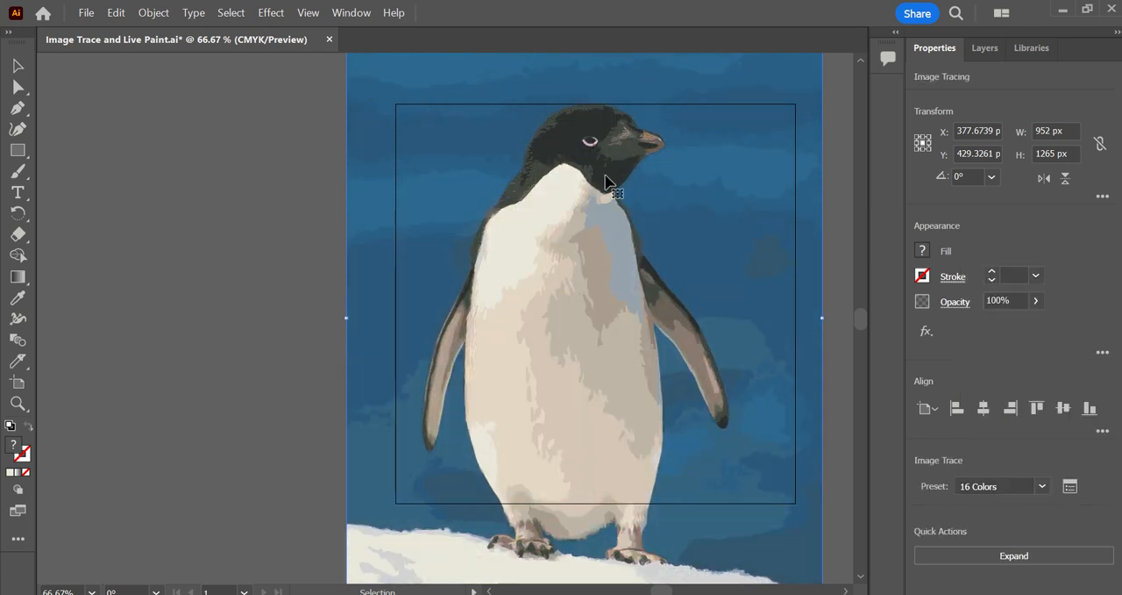
left_click(593, 323)
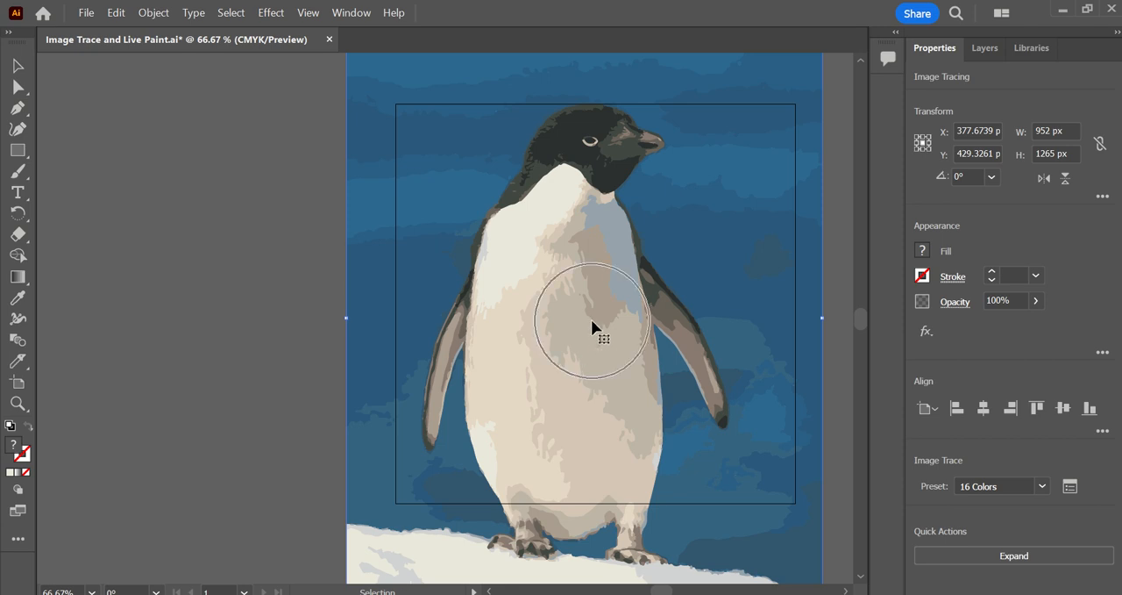
left_click(525, 323)
left_click(511, 331)
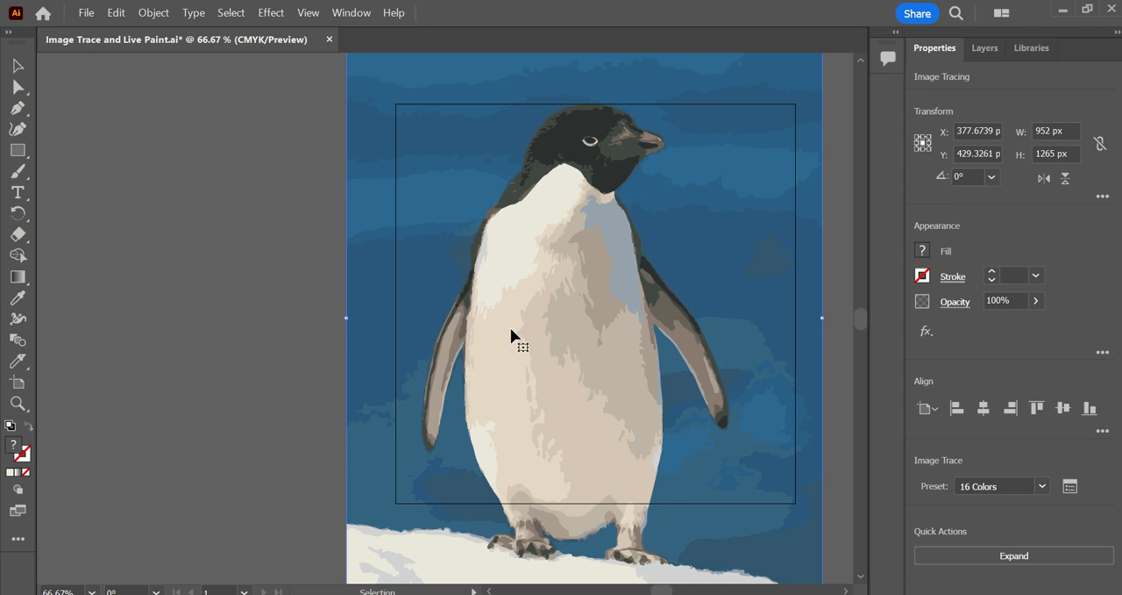
Expand the 16-color tracing into vector paths and isolate the group to select a small shape on the penguin's body.
left_click(1036, 562)
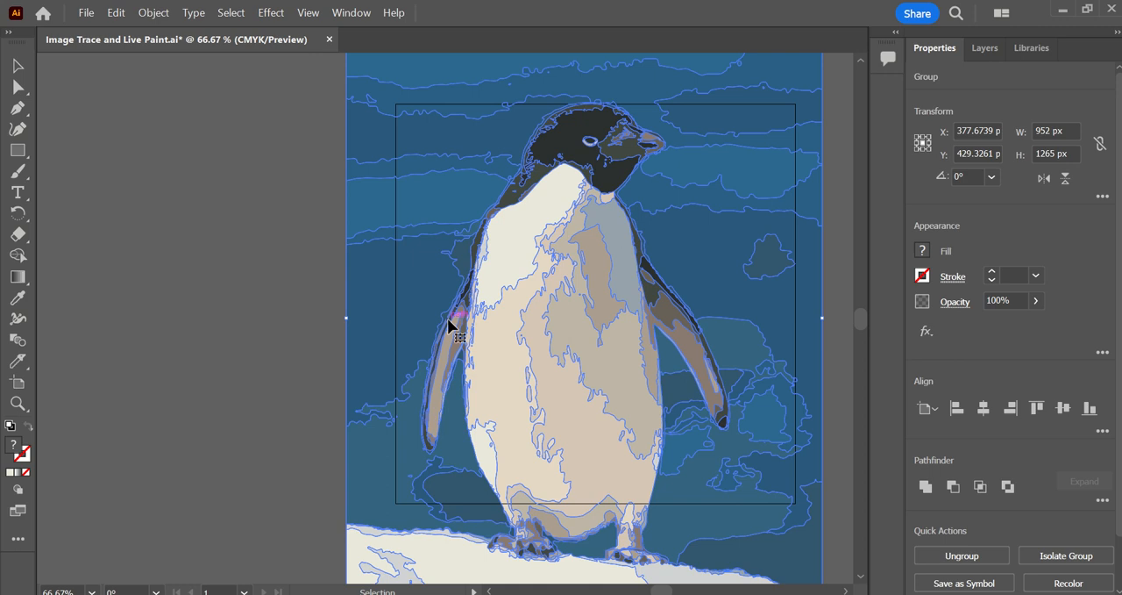
double_click(502, 330)
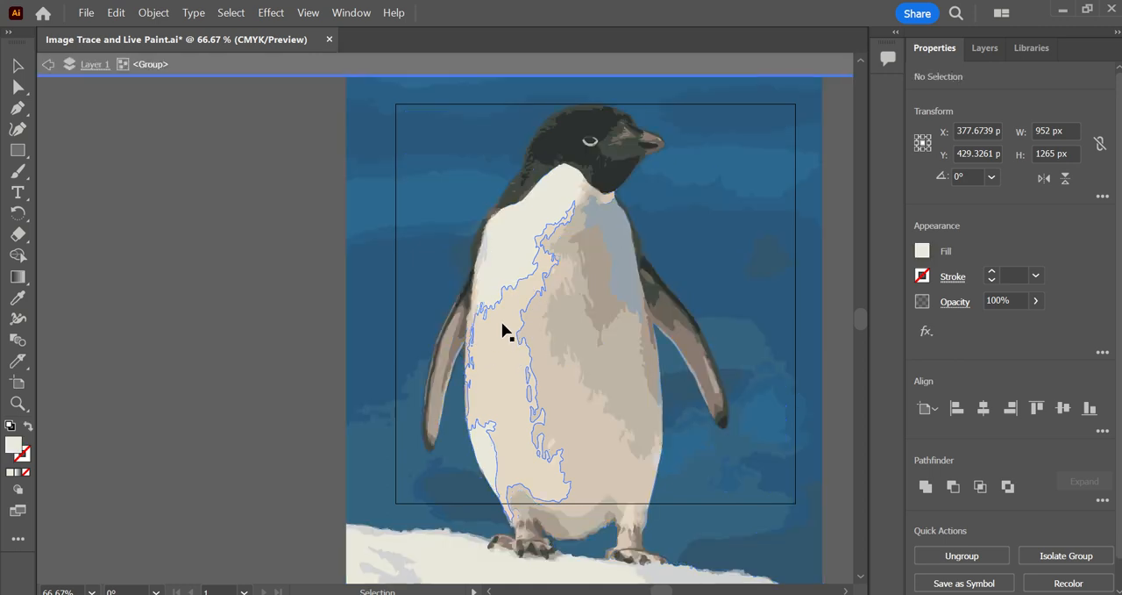
left_click(484, 314)
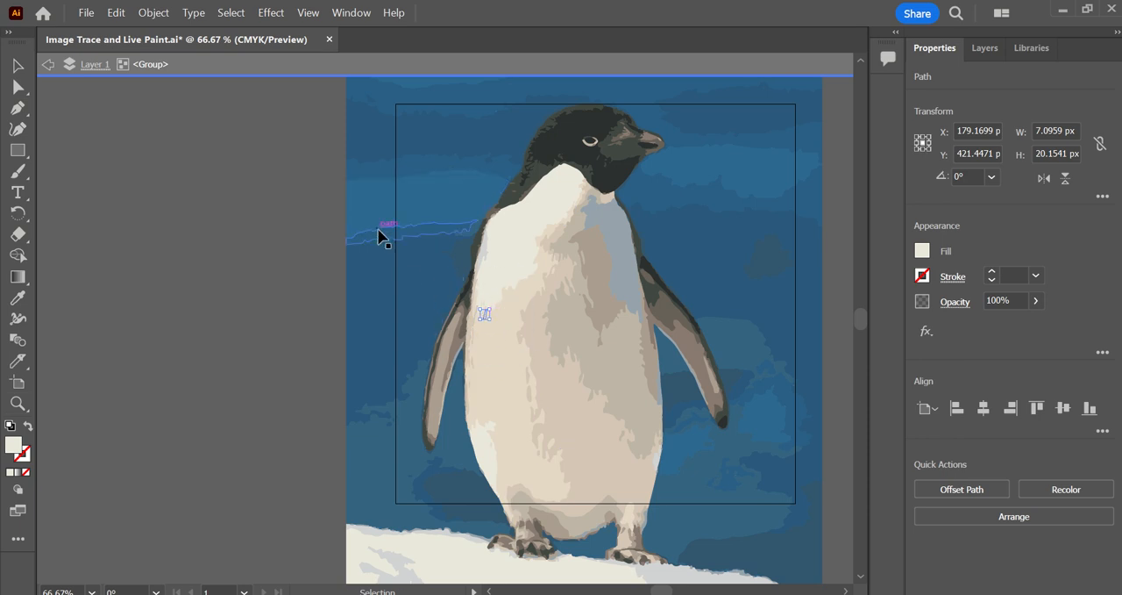
Select individual color shapes on the penguin's belly, chest and foot to inspect how the tracing divided them.
left_click(611, 373)
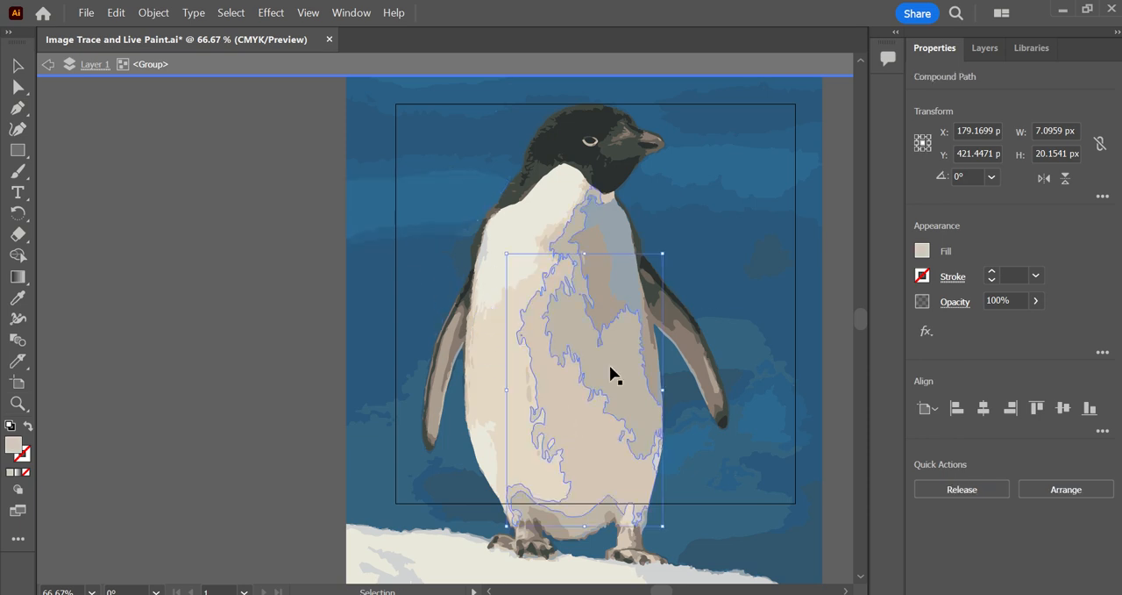
left_click(602, 269)
left_click(617, 230)
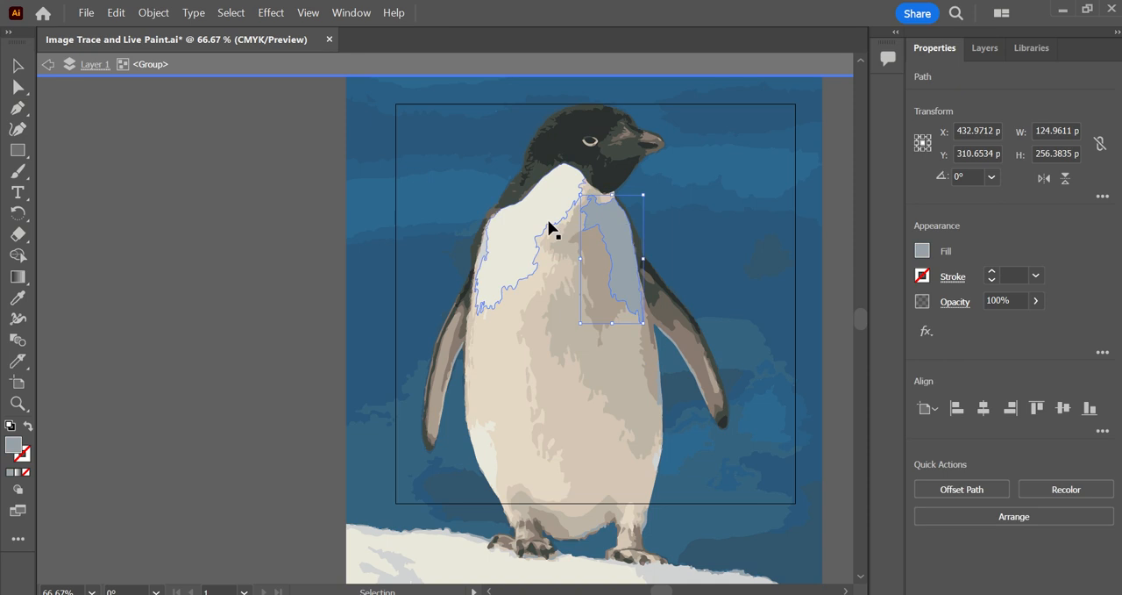
left_click(548, 221)
left_click(488, 320)
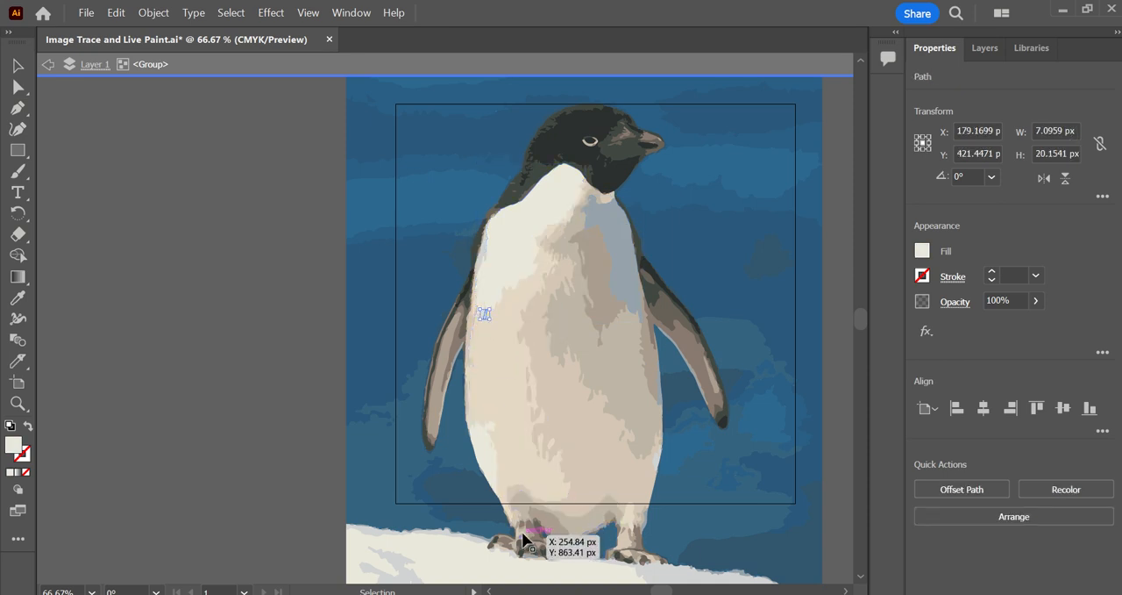
key("ctrl")
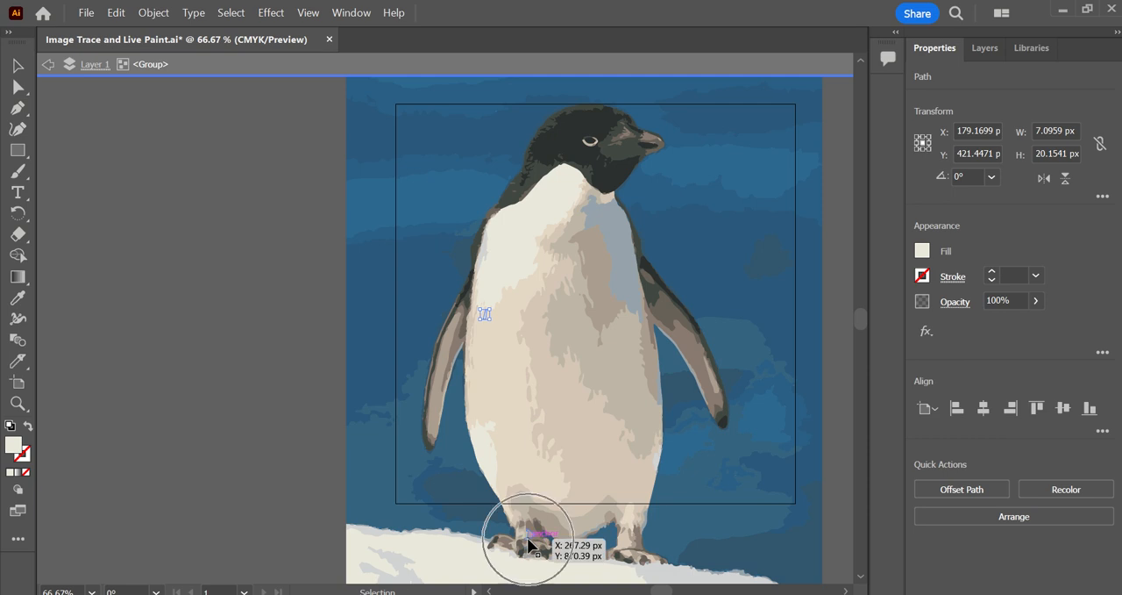
left_click(531, 548)
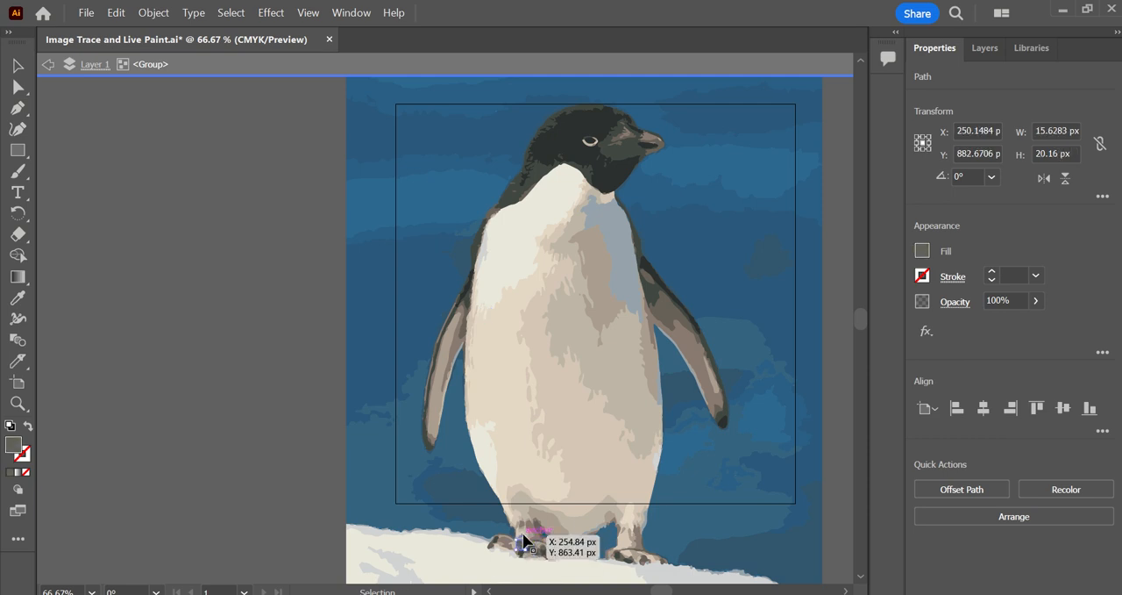
Exit the isolated group and undo the expansion of the 16-color tracing.
left_click(45, 65)
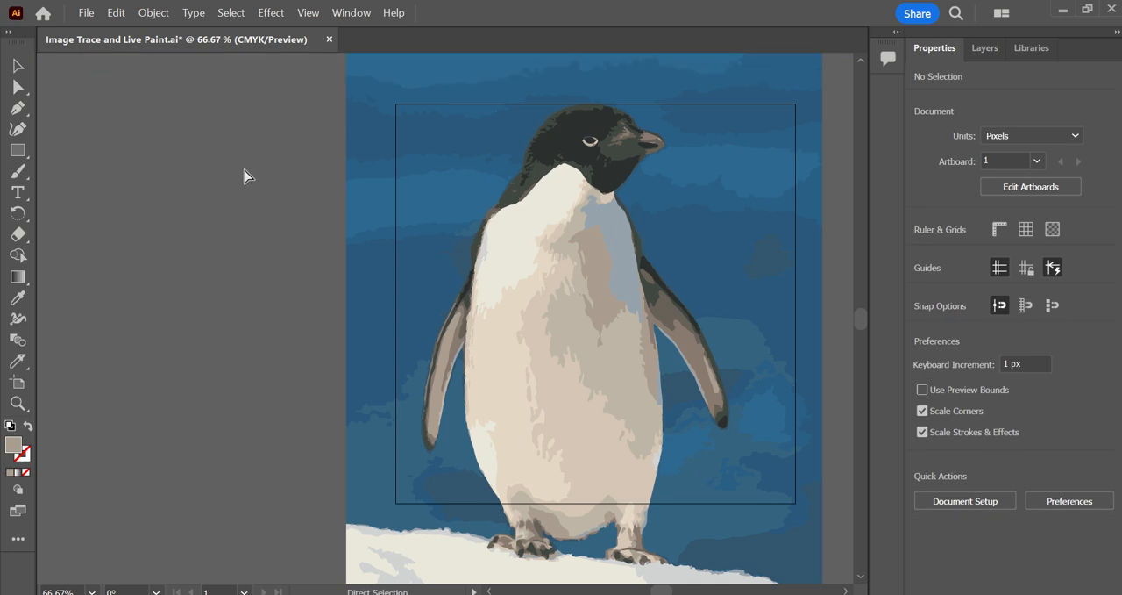
key("ctrl+a")
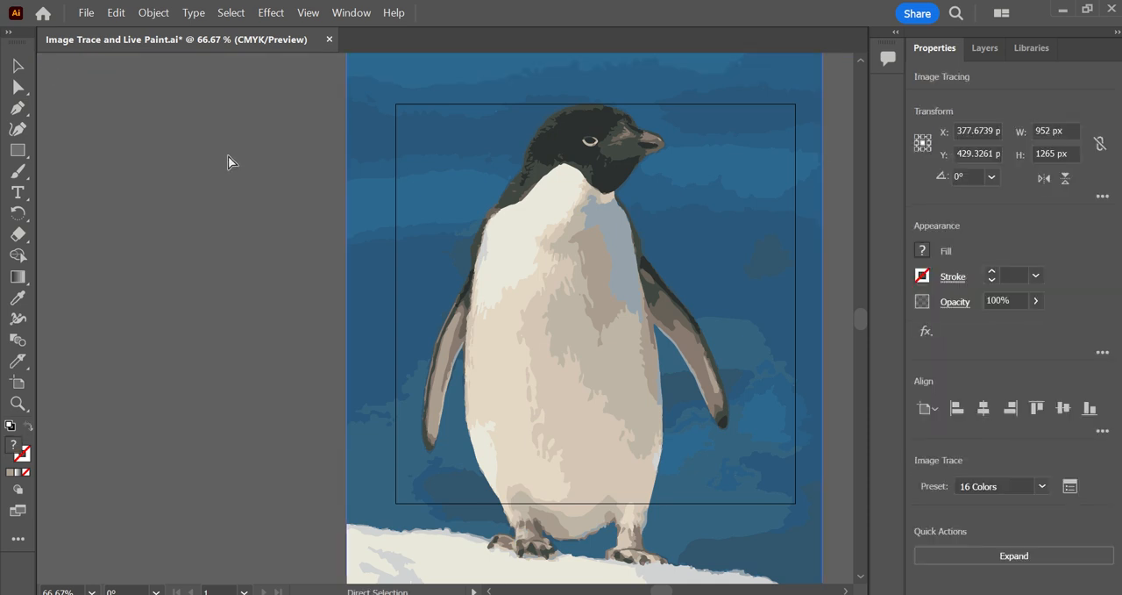
key("v")
Change the tracing preset of the penguin image to 6 Colors.
left_click(1040, 489)
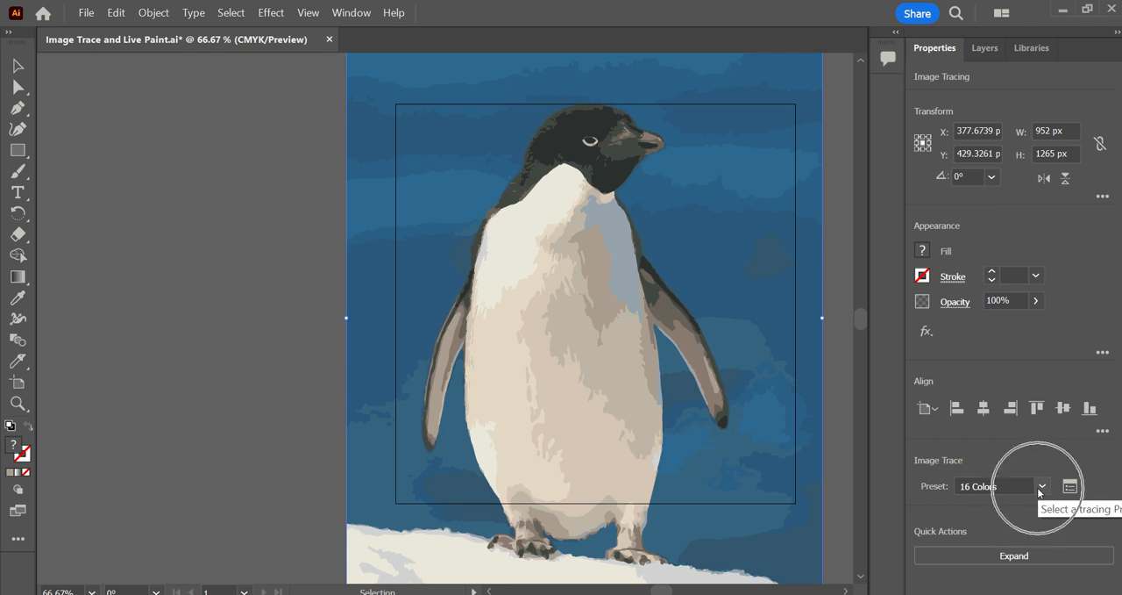
left_click(1014, 333)
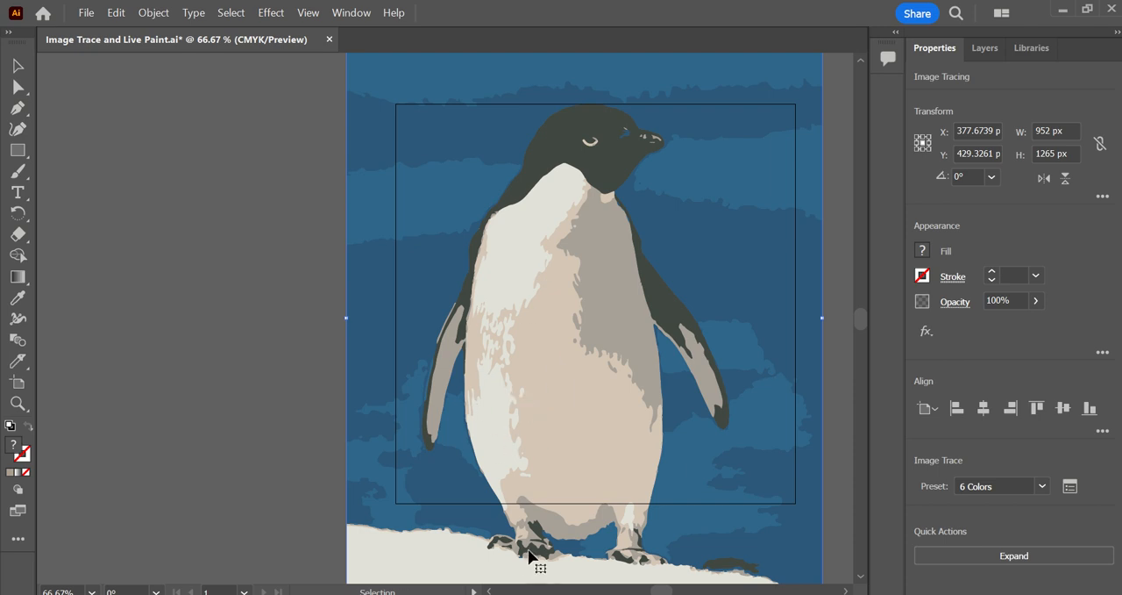
key("a")
key("ctrl")
key("ctrl")
key("v")
Expand the 6-color tracing into vector paths and isolate the resulting group for editing.
left_click(1005, 556)
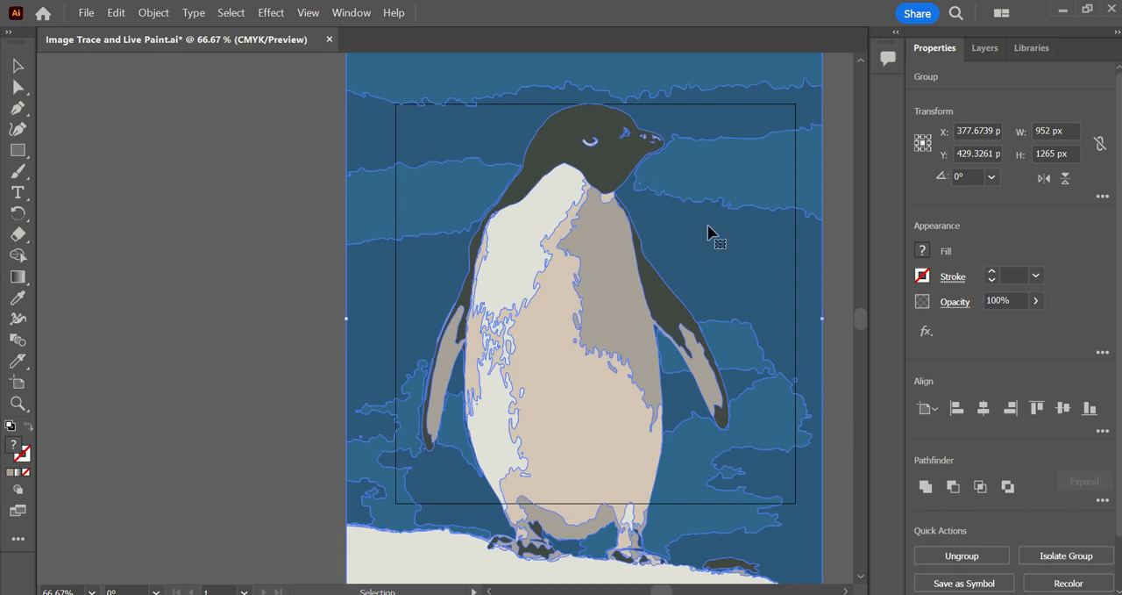
double_click(766, 259)
Delete the large blue background and snow shapes, plus the blue pieces between the penguin's left-hand flipper and body.
scroll(360, 165, "up", 2)
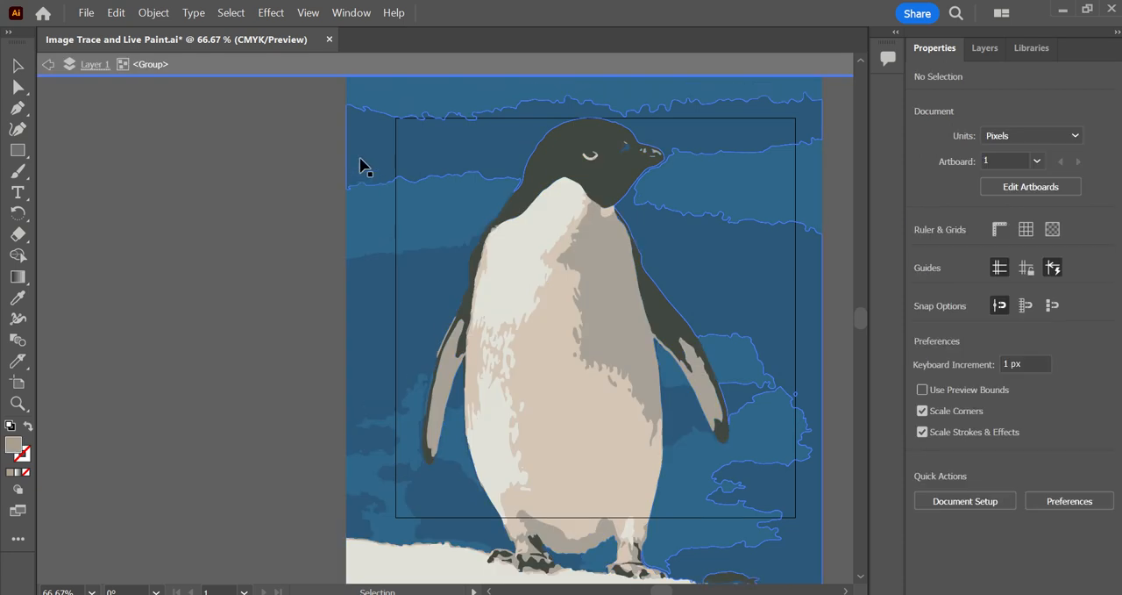
left_click(391, 581)
key("Delete")
scroll(378, 505, "down", 1)
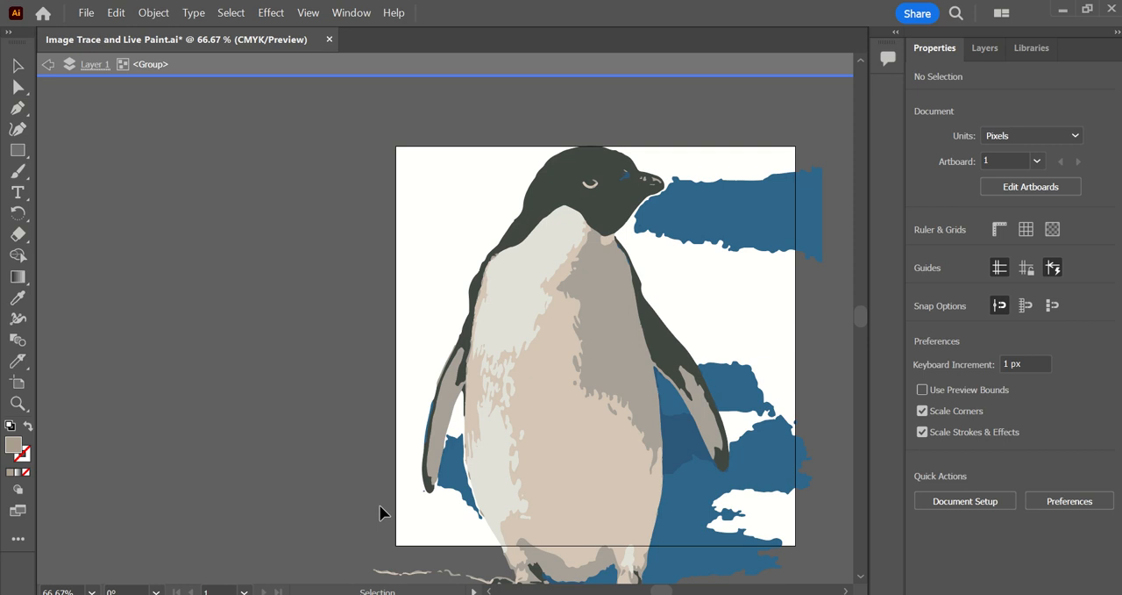
left_click(450, 478)
key("Delete")
left_click(441, 468)
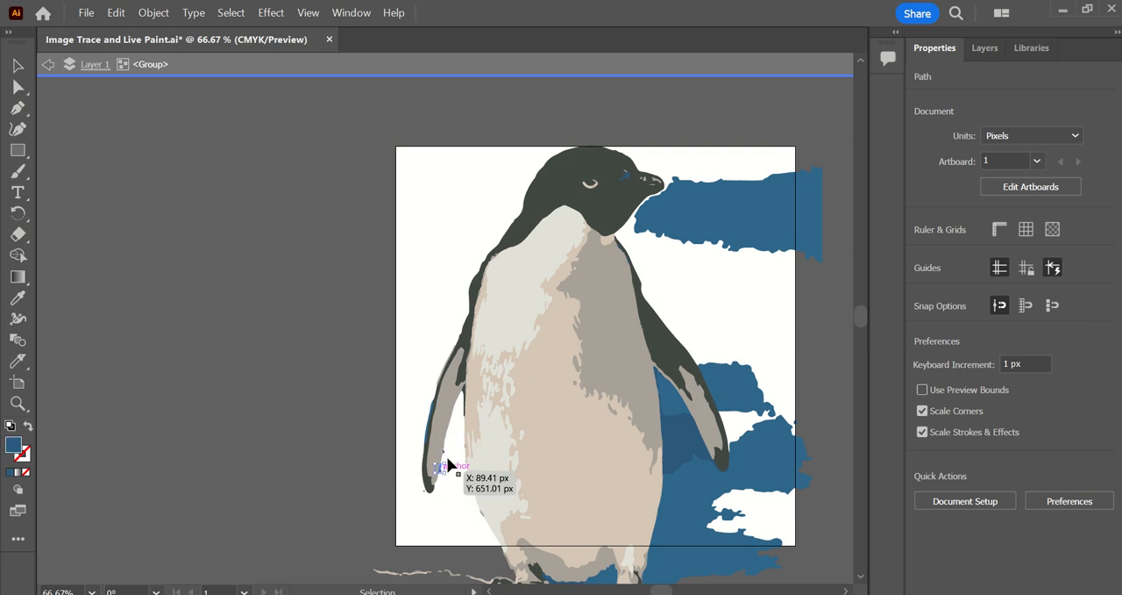
key("Delete")
Delete the leftover snow-line fragments and the blue background shapes around and between the penguin's feet.
scroll(456, 491, "down", 3)
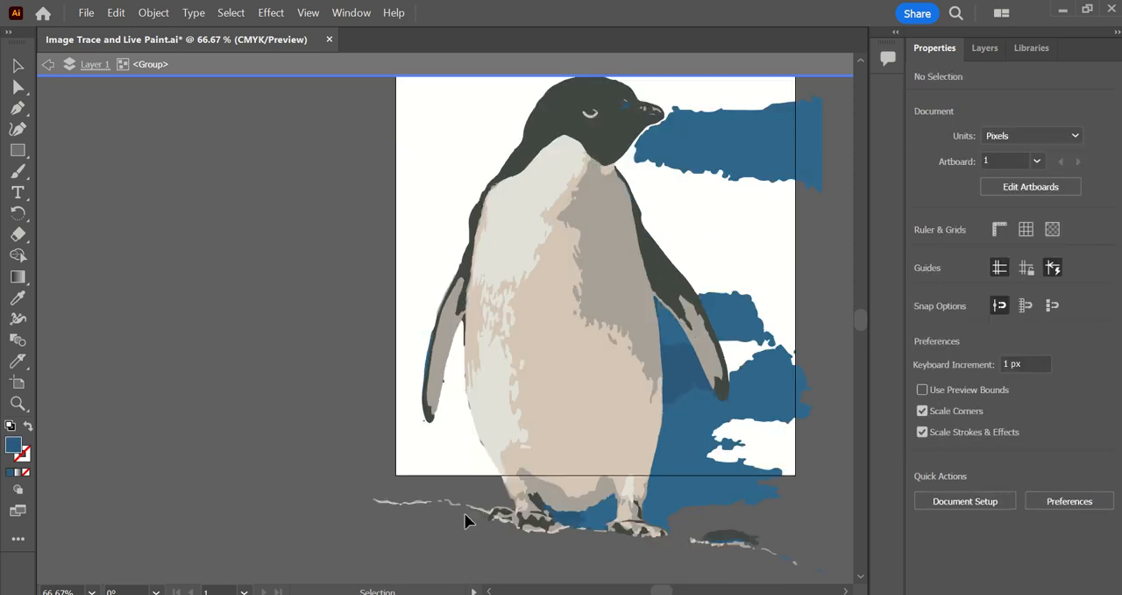
left_click(481, 529)
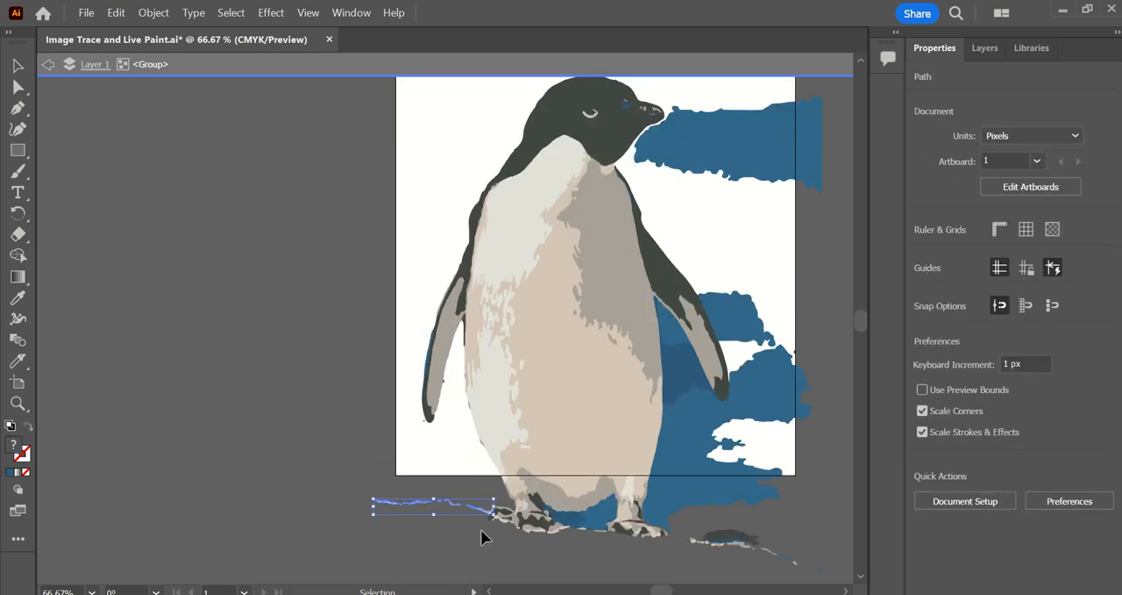
key("Delete")
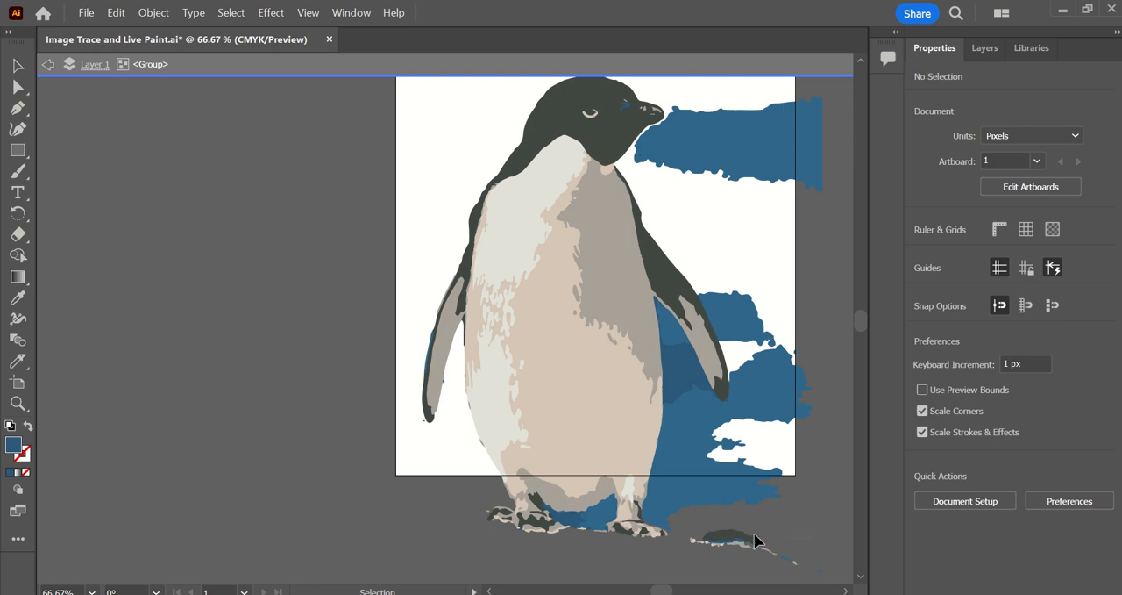
left_click(684, 480)
key("Delete")
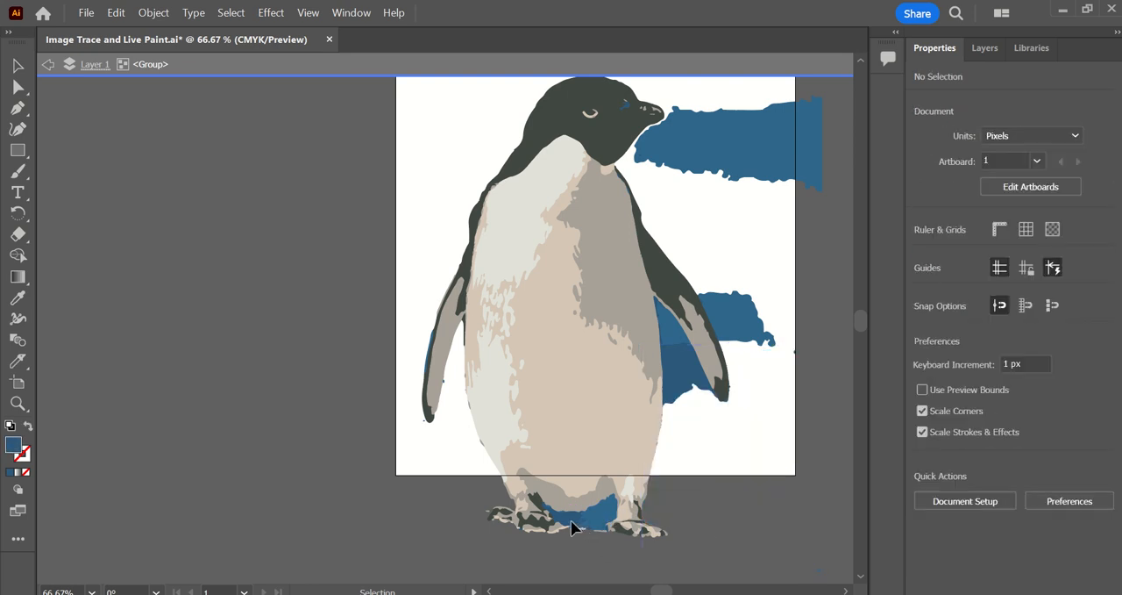
left_click(586, 526)
key("Delete")
Delete the remaining blue background shapes beside the penguin's right-hand flipper and beak.
scroll(791, 415, "up", 3)
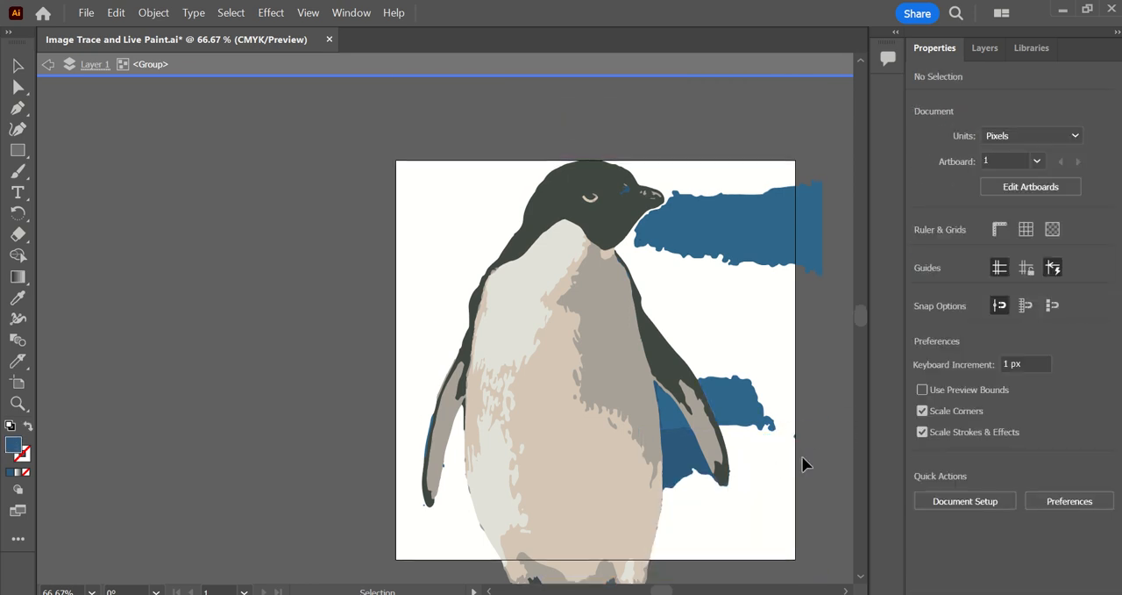
left_click(754, 405)
key("Delete")
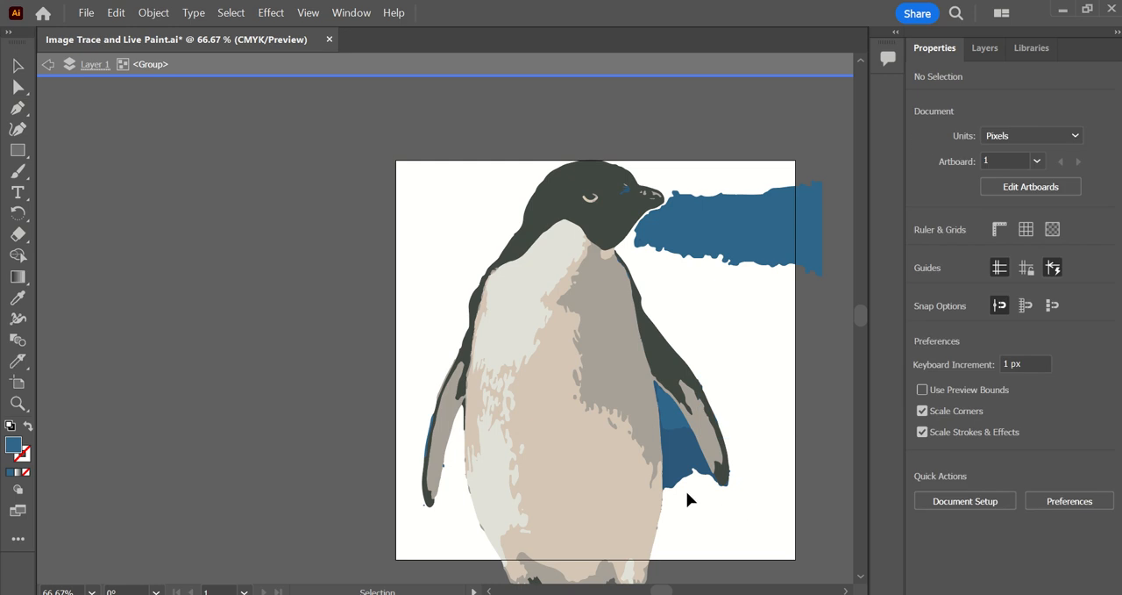
left_click(670, 426)
key("Delete")
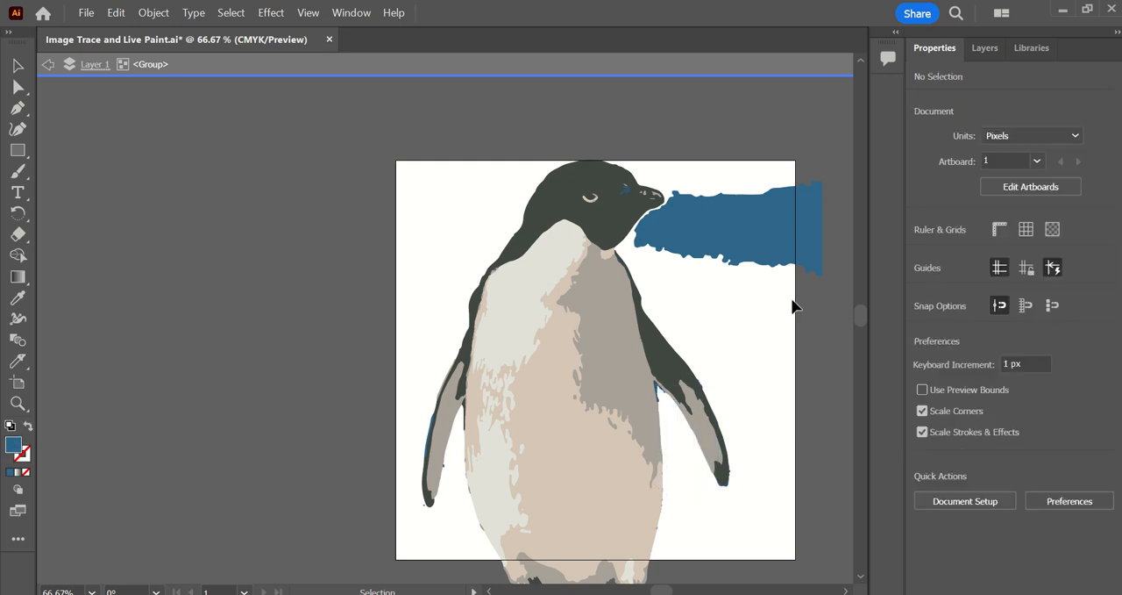
left_click(789, 255)
key("Delete")
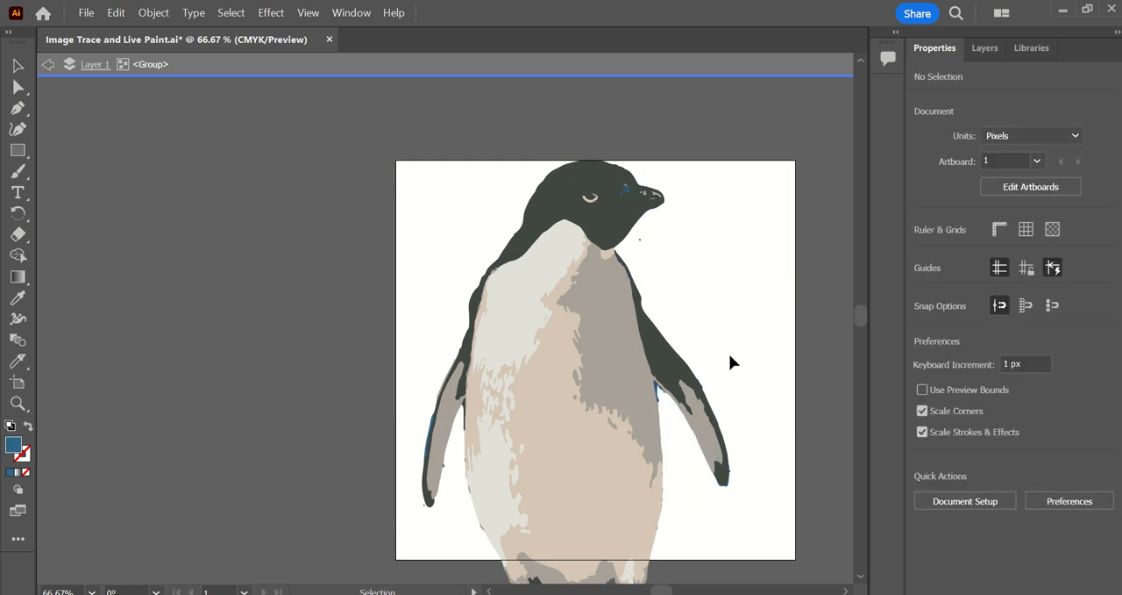
Delete the small stray specks below the beak and the blue slivers under the right-hand flipper.
left_click(646, 249)
key("Delete")
left_click(658, 392)
key("Delete")
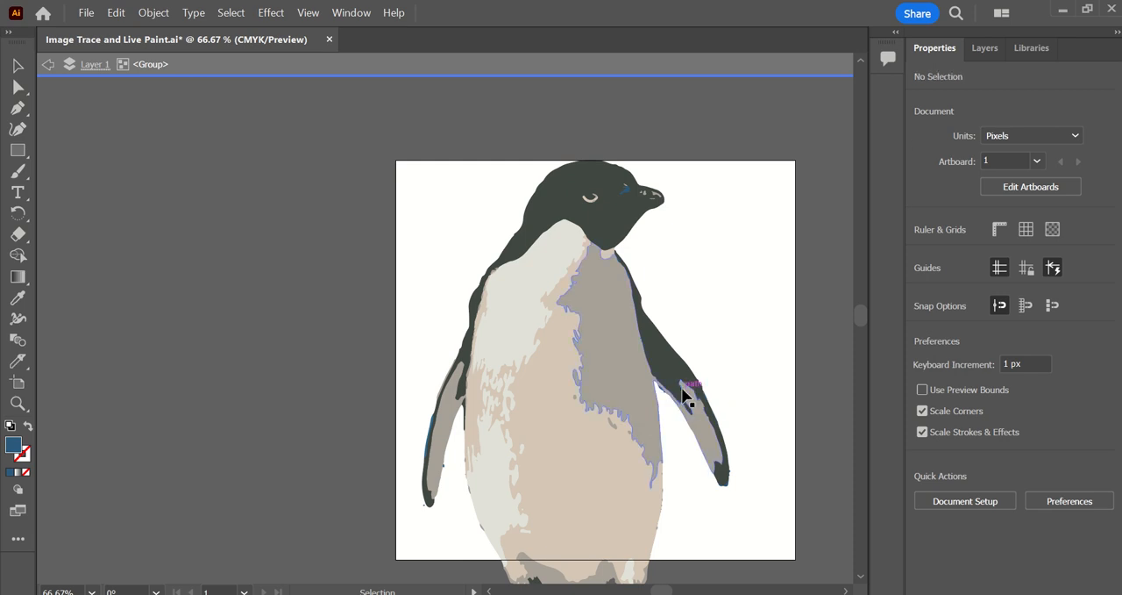
left_click(660, 395)
key("Delete")
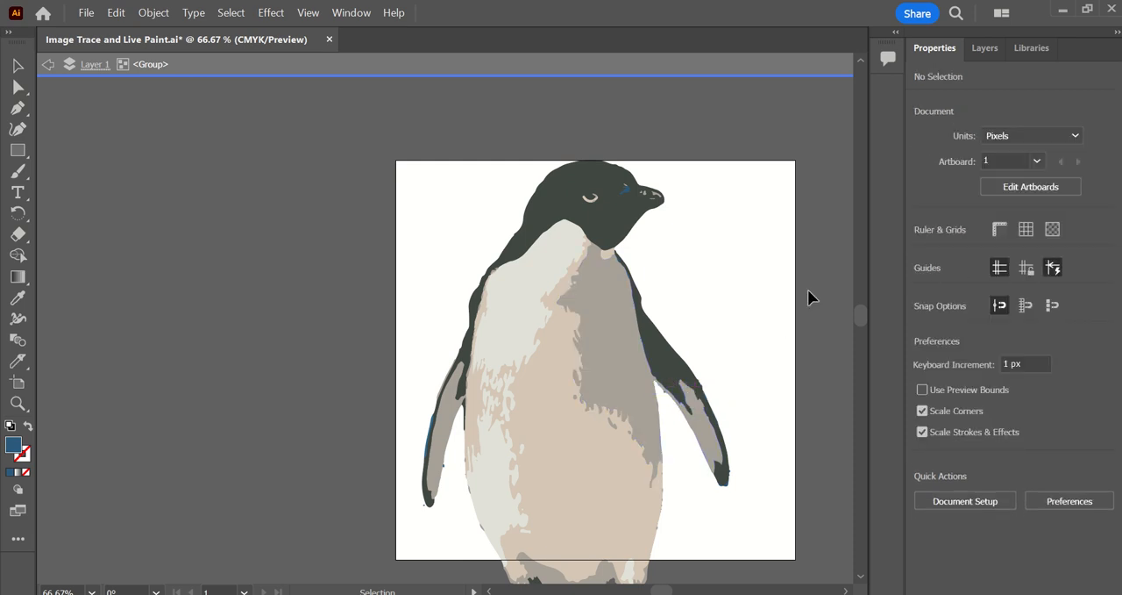
Delete the small blue speck on the inner edge of the left-hand flipper.
scroll(443, 477, "up", 5)
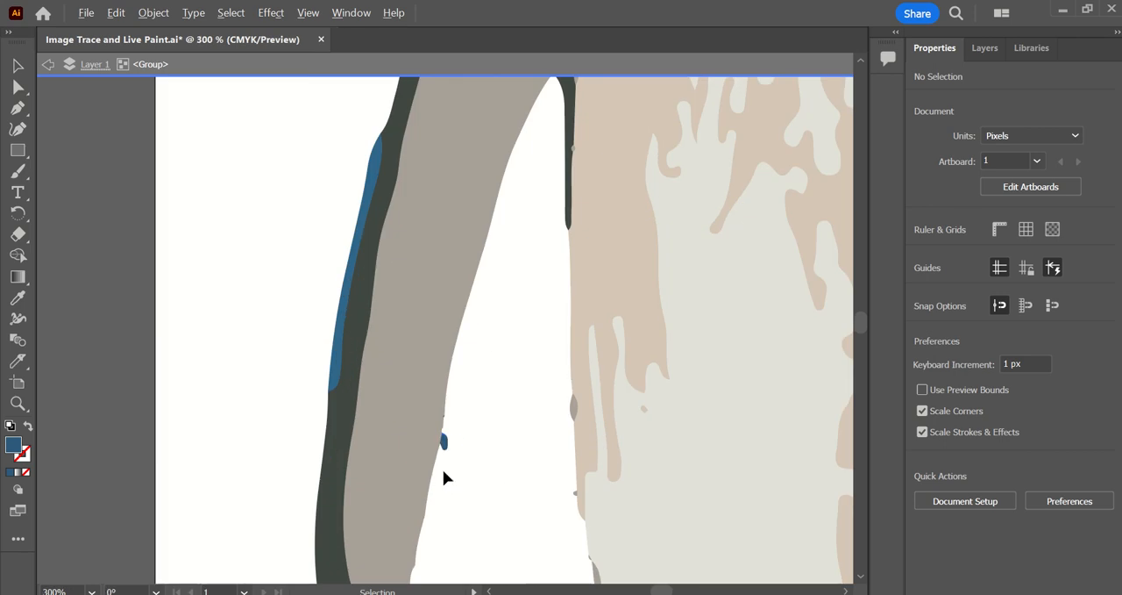
left_click(443, 471)
key("Delete")
Select every shape sharing the fill color of the blue strip on the left-hand flipper's outer edge and delete them all.
scroll(447, 443, "down", 1)
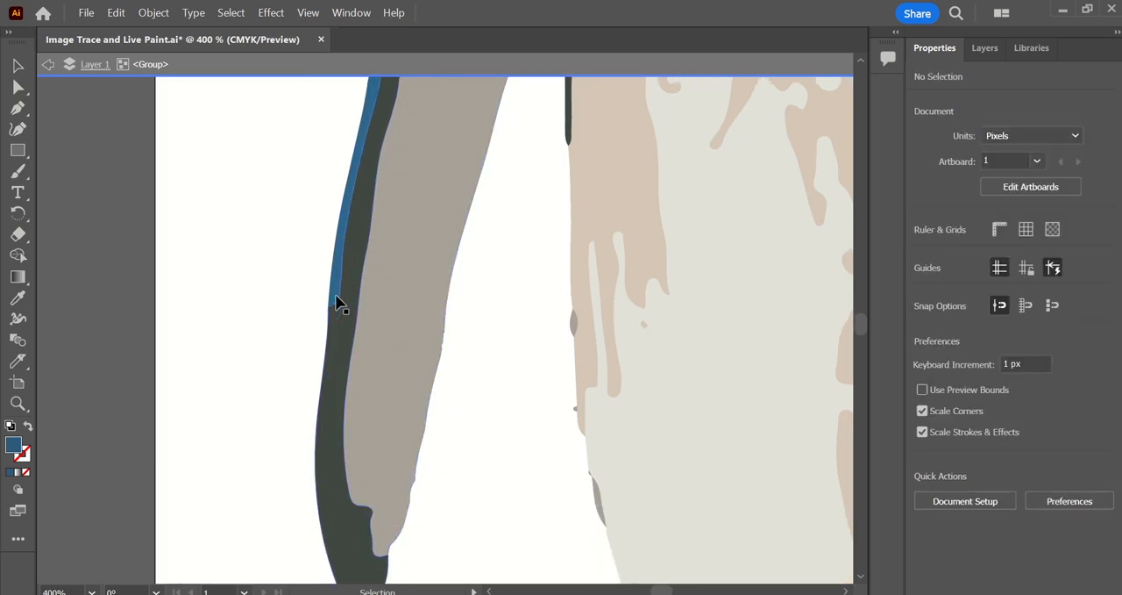
left_click(336, 285)
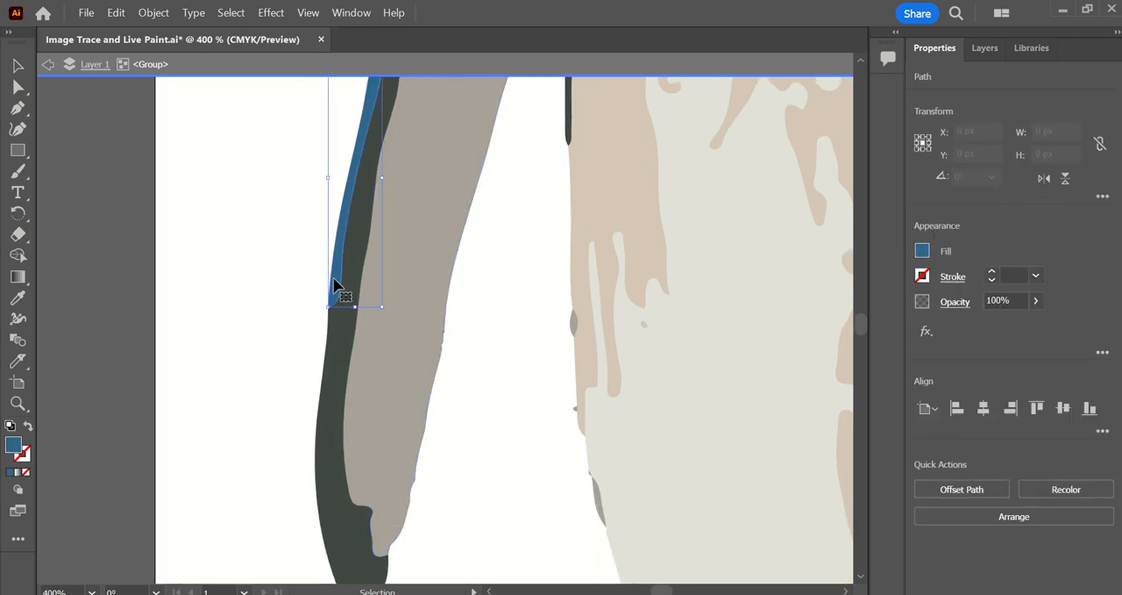
scroll(336, 284, "down", 3)
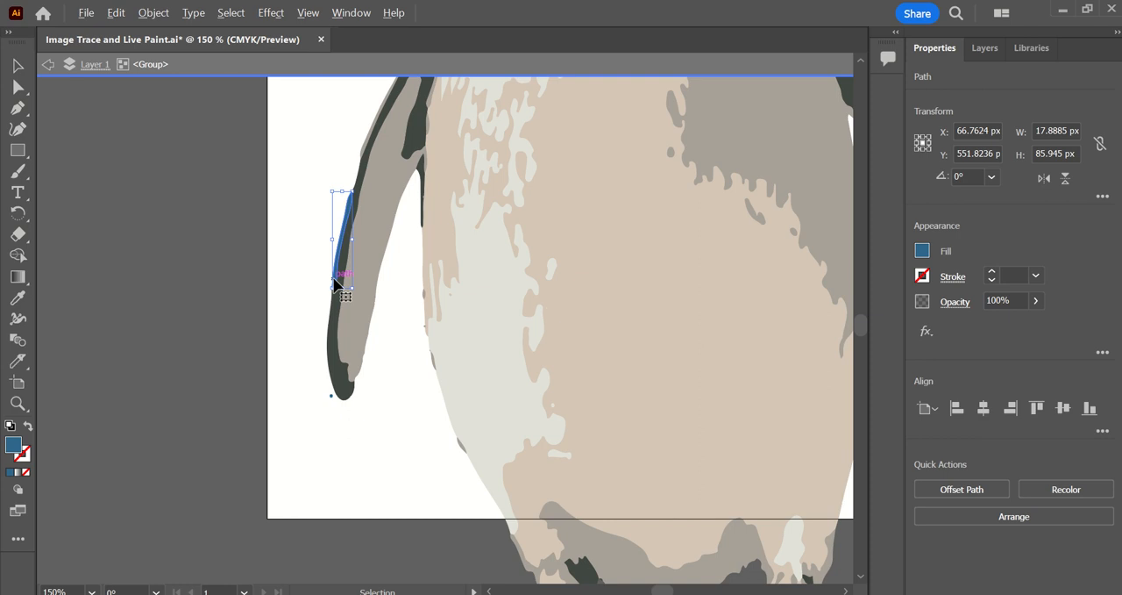
left_click(233, 14)
mouse_move(251, 167)
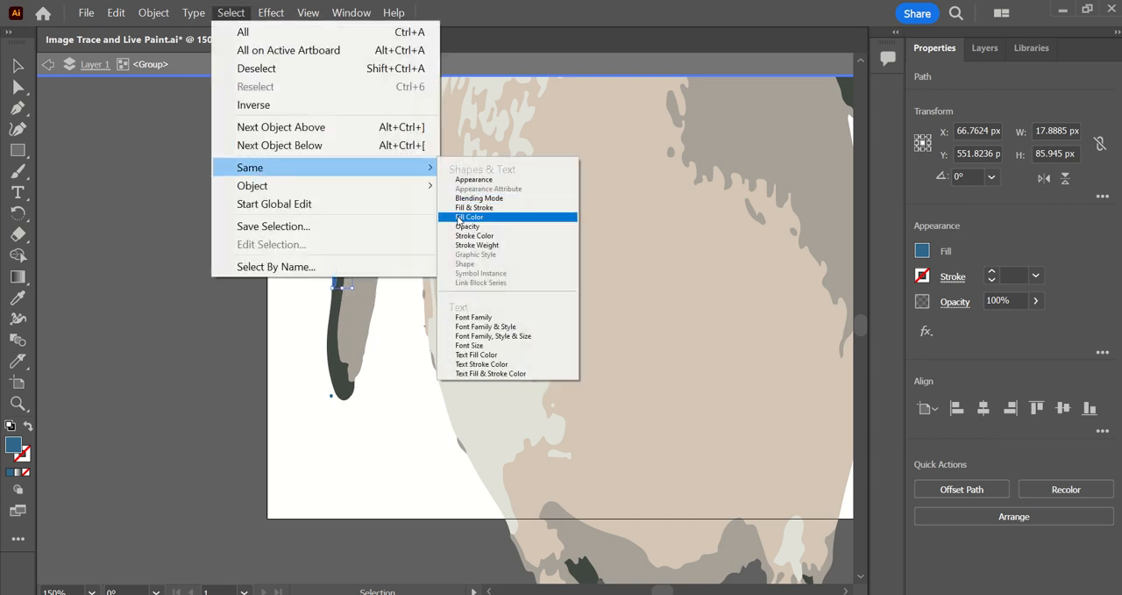
left_click(458, 219)
key("ctrl+minus")
key("ctrl+minus")
scroll(759, 333, "up", 3)
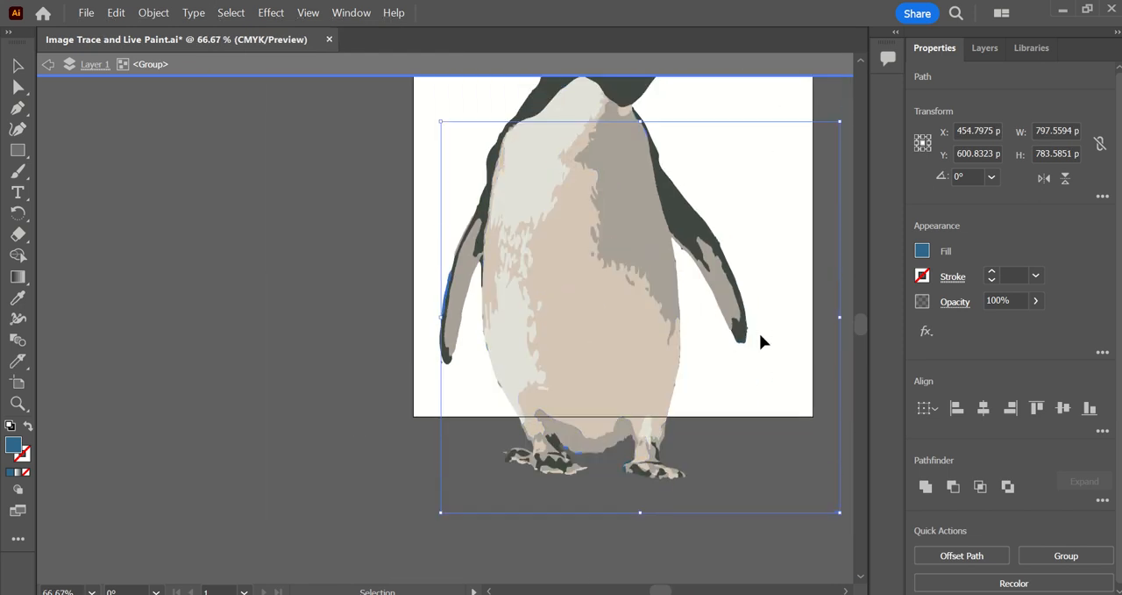
scroll(800, 402, "up", 1)
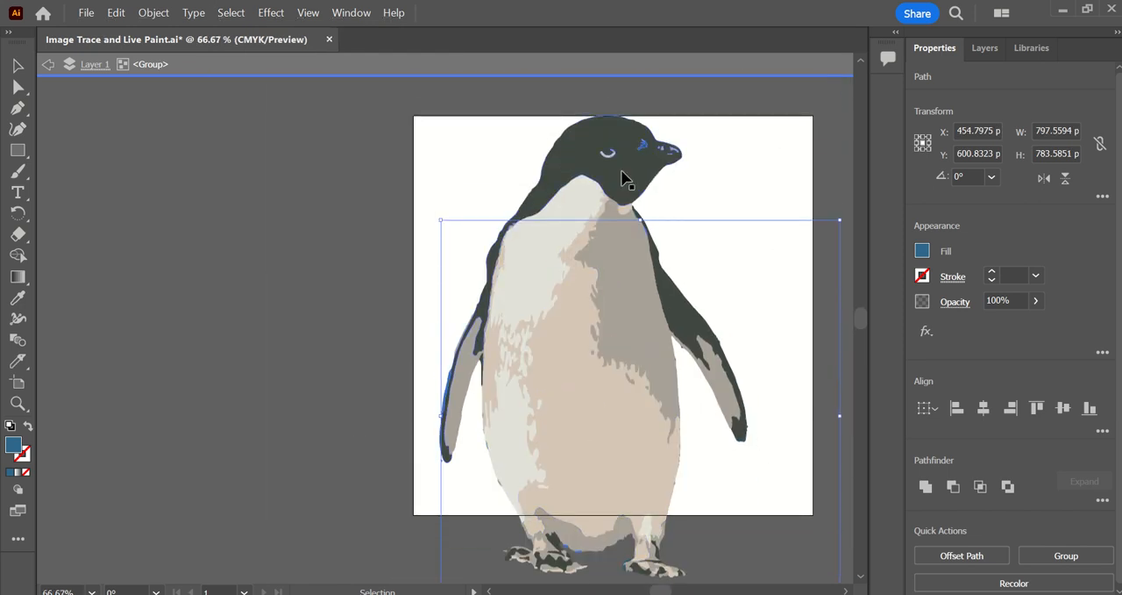
left_click(824, 221)
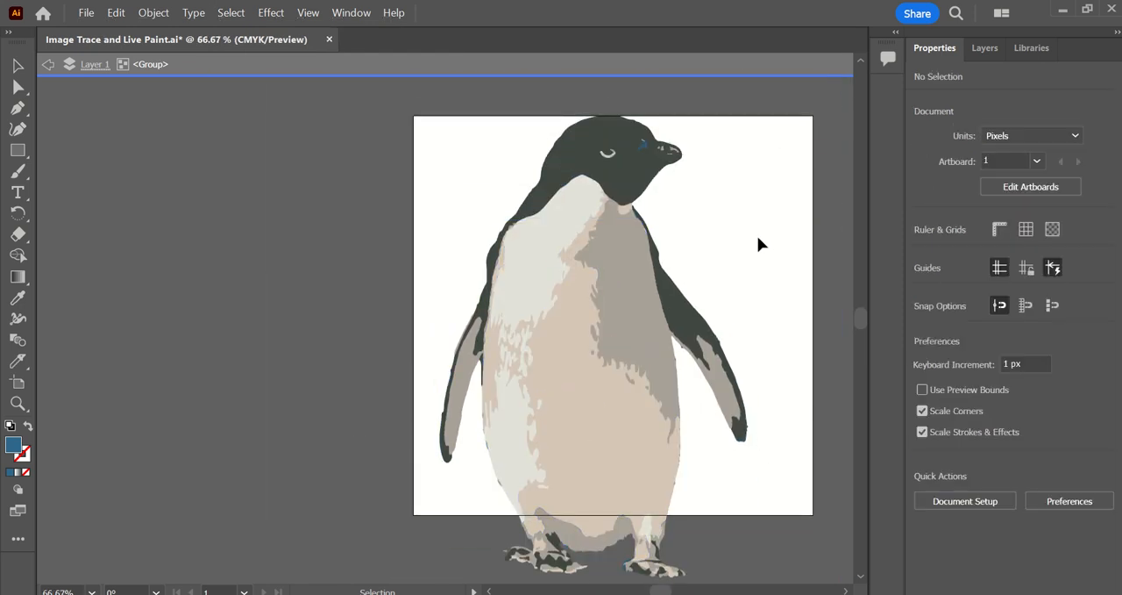
Exit isolation mode and move the whole penguin group up and to the left on the artboard.
scroll(860, 318, "up", 1)
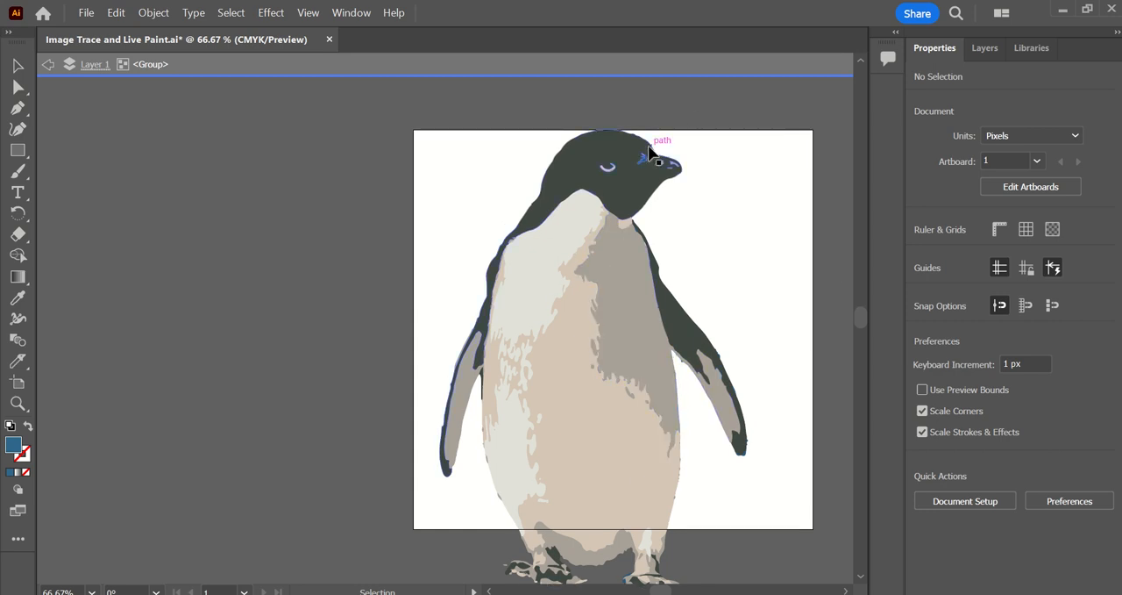
left_click(48, 64)
left_click(48, 64)
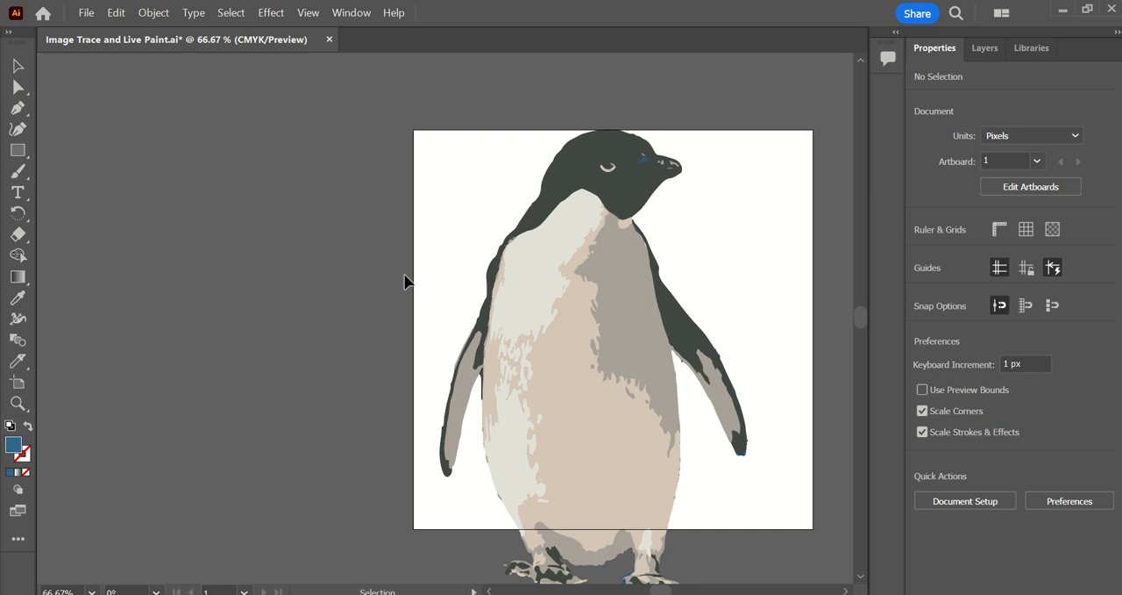
key("a")
key("v")
left_click(647, 375)
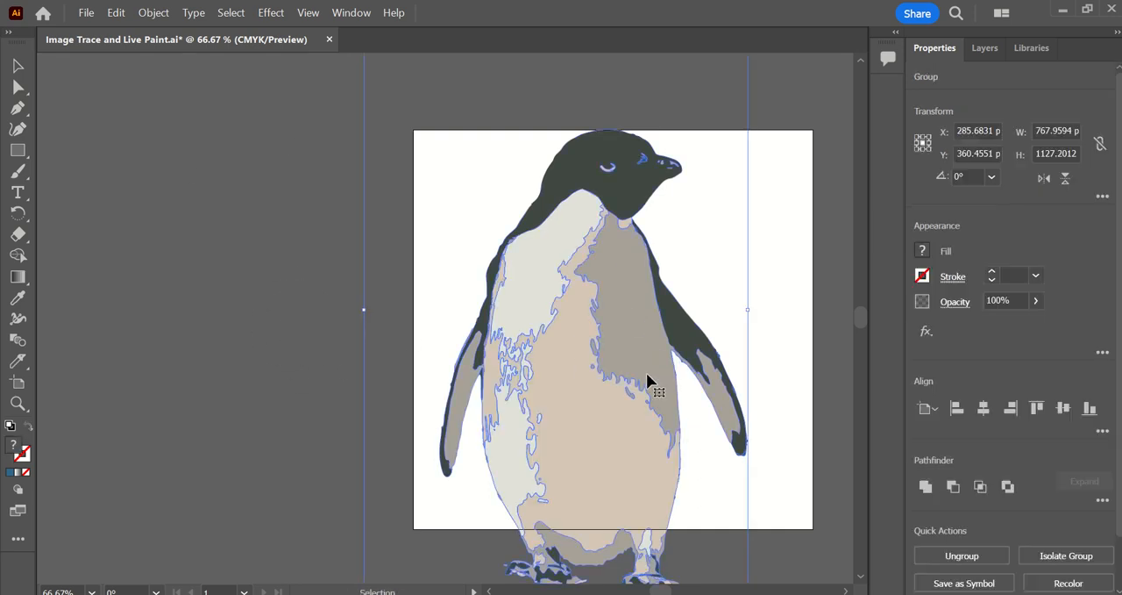
left_click_drag(647, 377, 598, 336)
Delete the stray blue corner shape above and left of the penguin inside its group, and leave isolation mode.
scroll(596, 335, "up", 4)
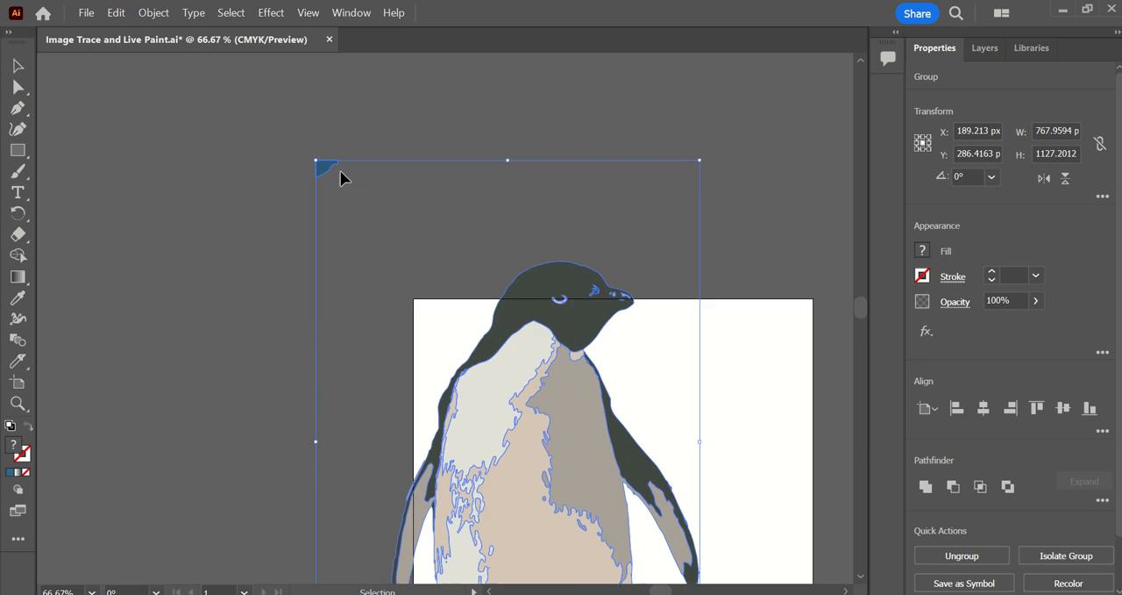
double_click(327, 171)
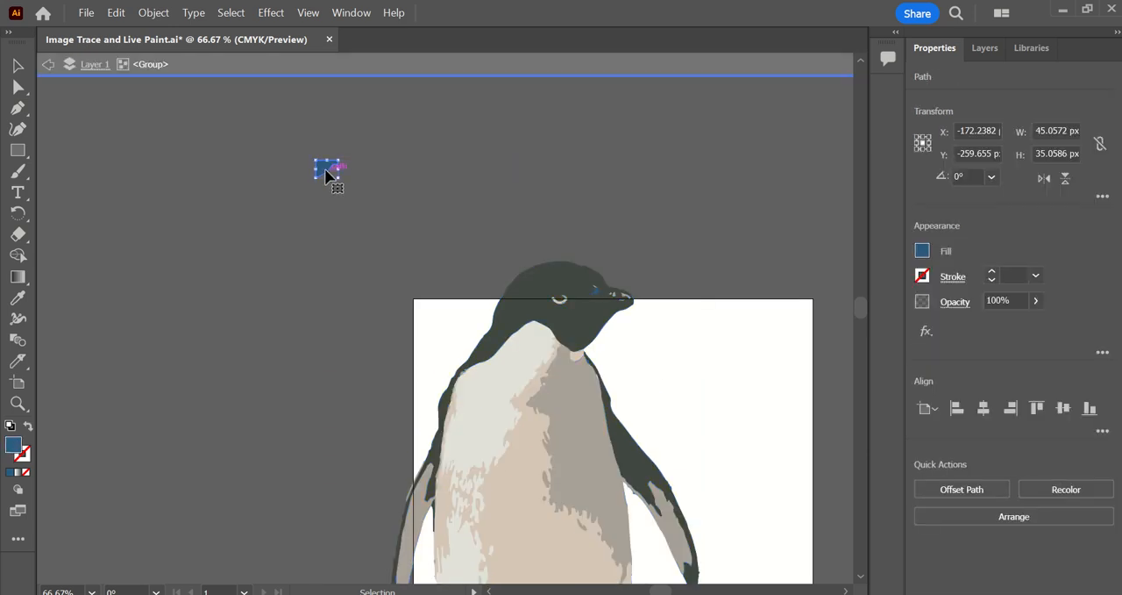
key("Delete")
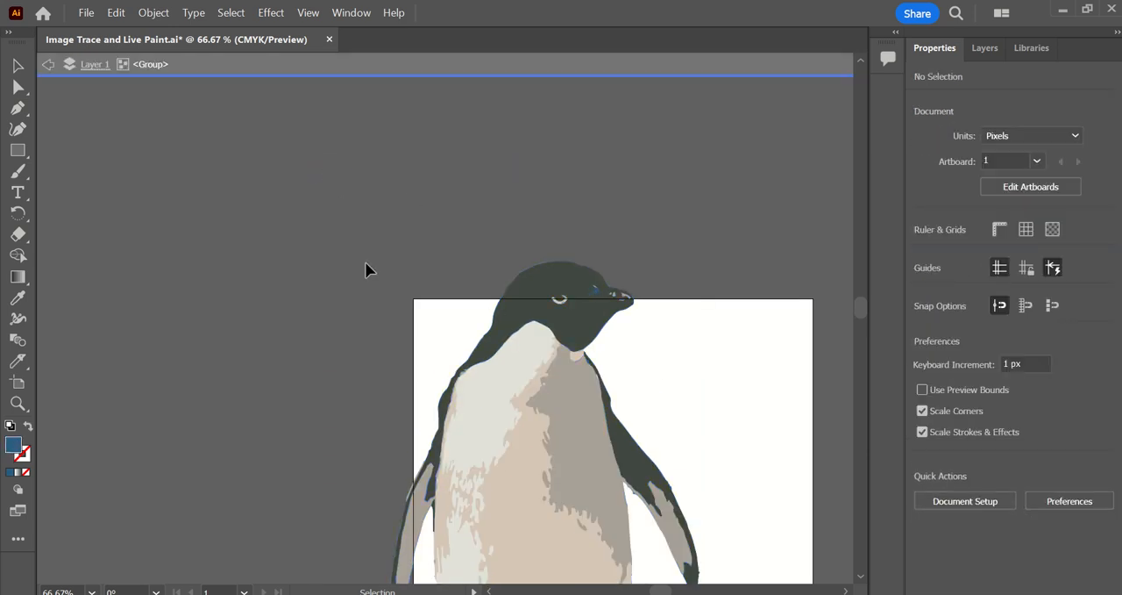
double_click(365, 261)
Move the penguin group further left to free up the right part of the artboard.
left_click(526, 342)
scroll(538, 321, "down", 3)
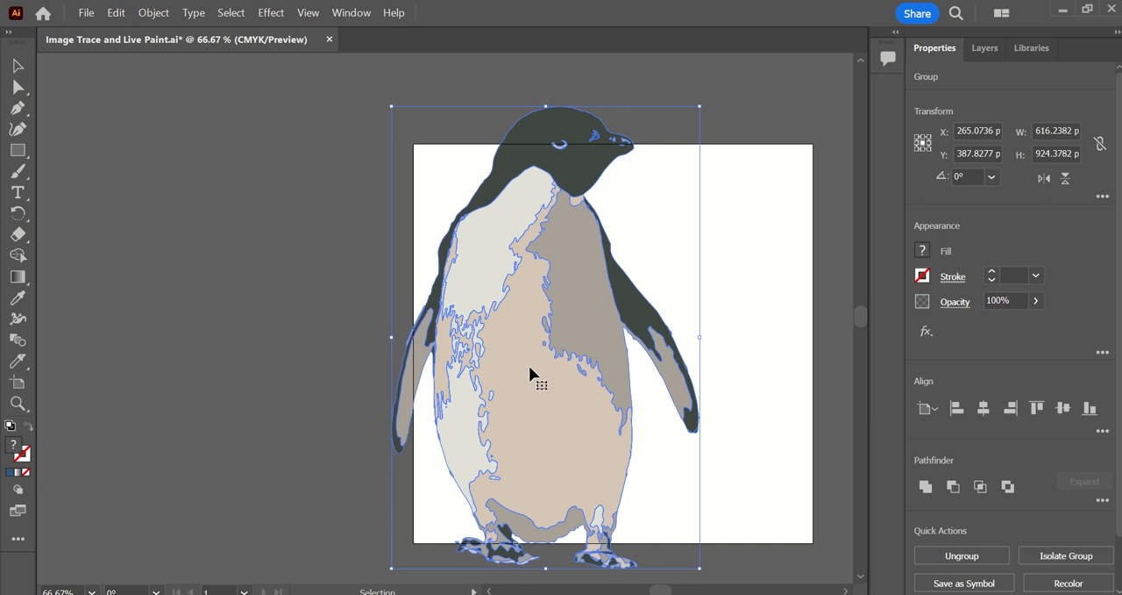
left_click_drag(530, 367, 477, 380)
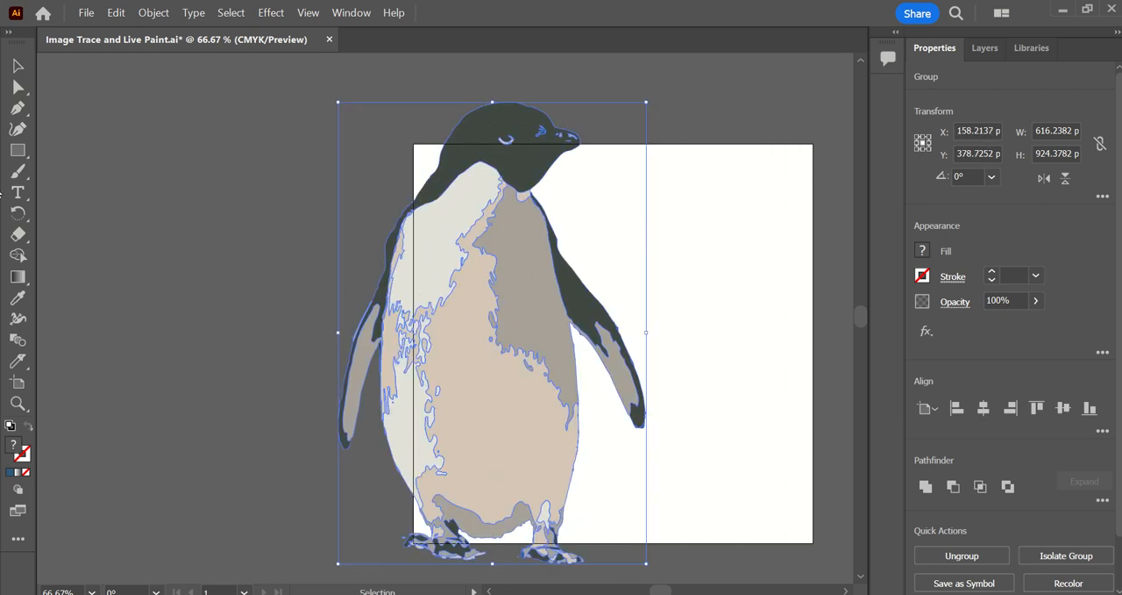
Draw a vertical line about 317 px long to the right of the penguin and give it a black 6 pt stroke.
left_click_drag(17, 150, 114, 234)
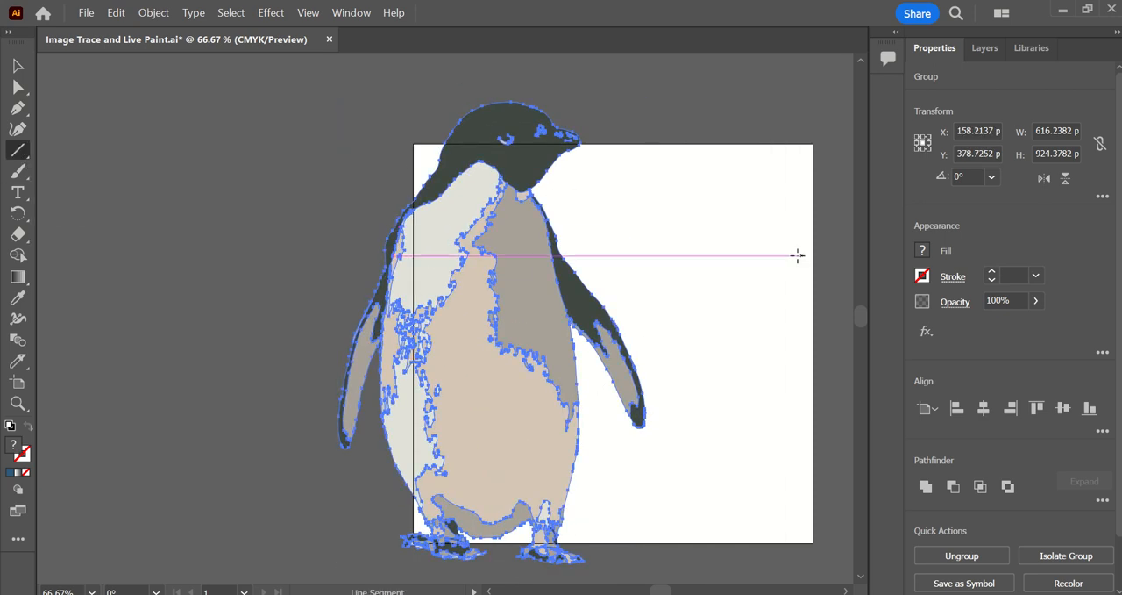
mouse_move(705, 183)
left_mouse_down()
mouse_move(714, 319)
mouse_move(704, 341)
left_mouse_up()
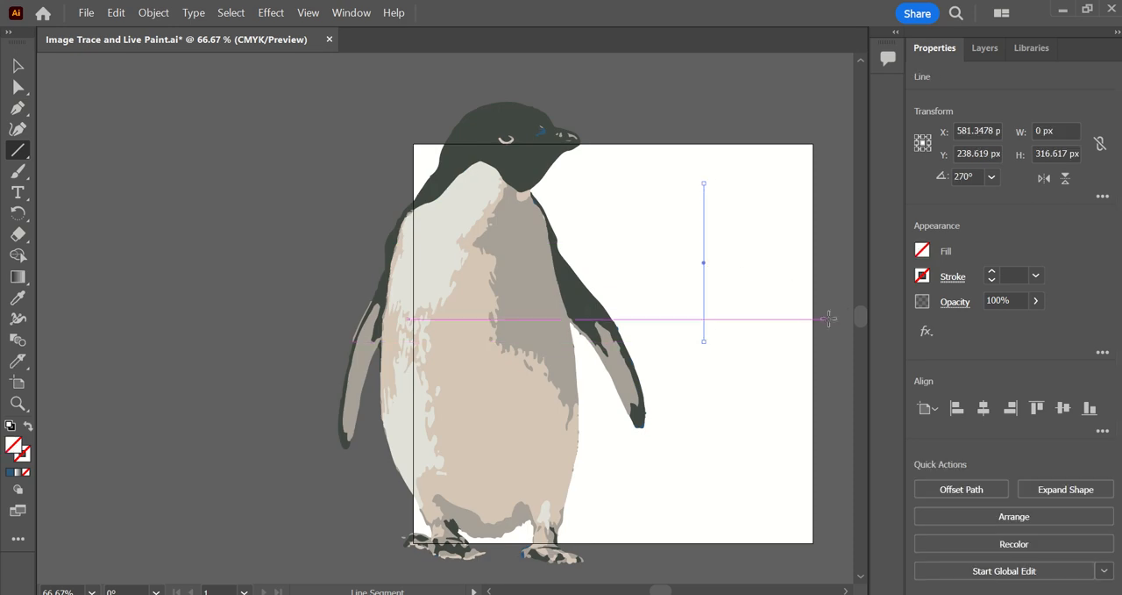
left_click(922, 275)
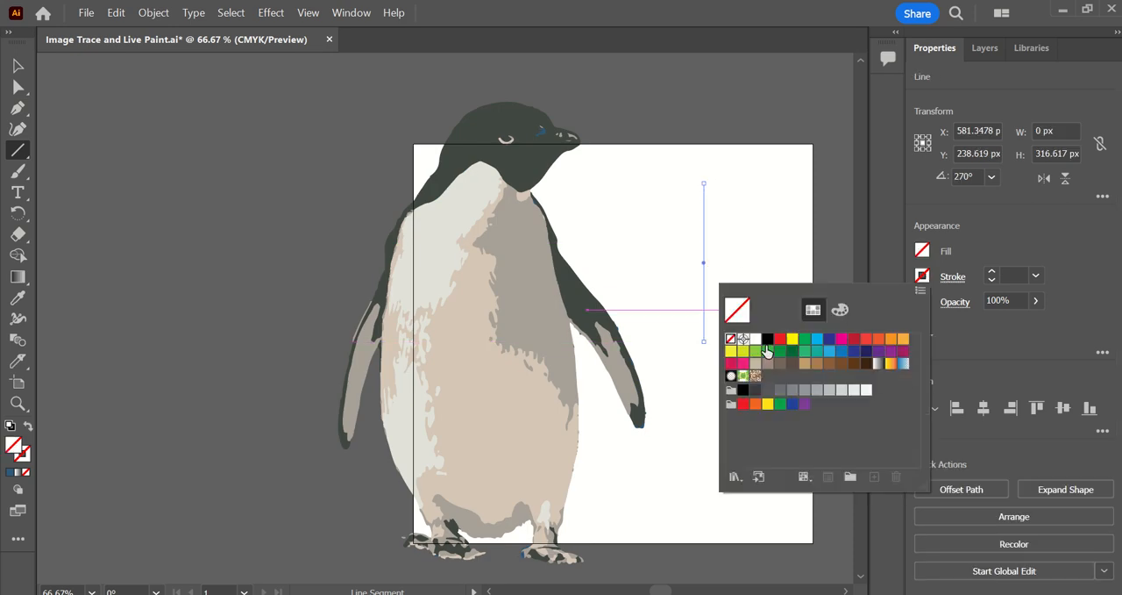
left_click(767, 339)
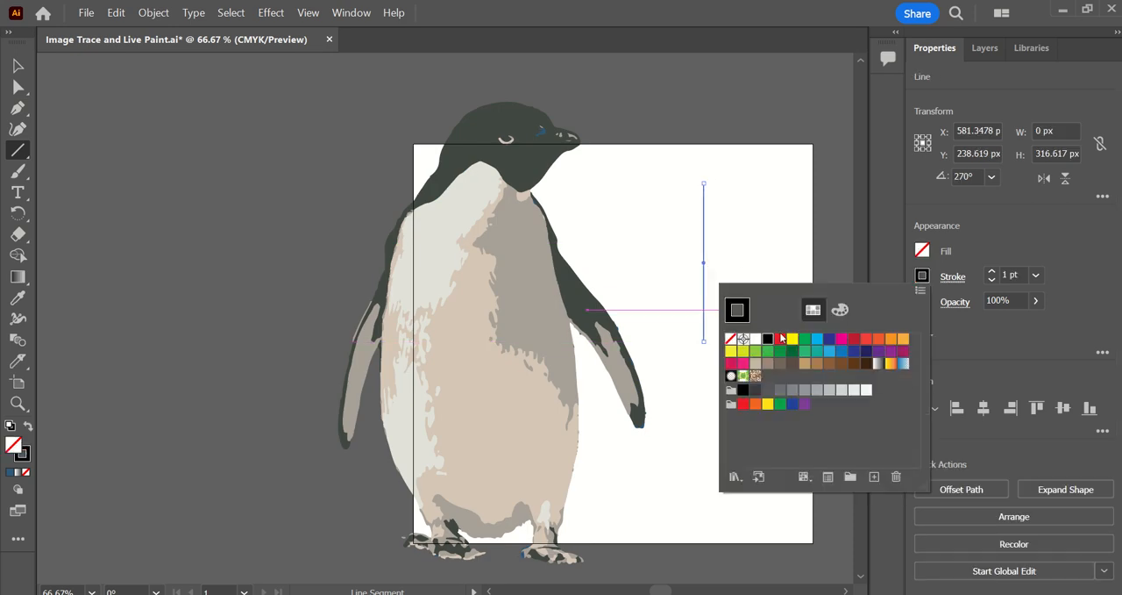
left_click(992, 271)
left_click(992, 271)
left_click(992, 271)
left_click(992, 271)
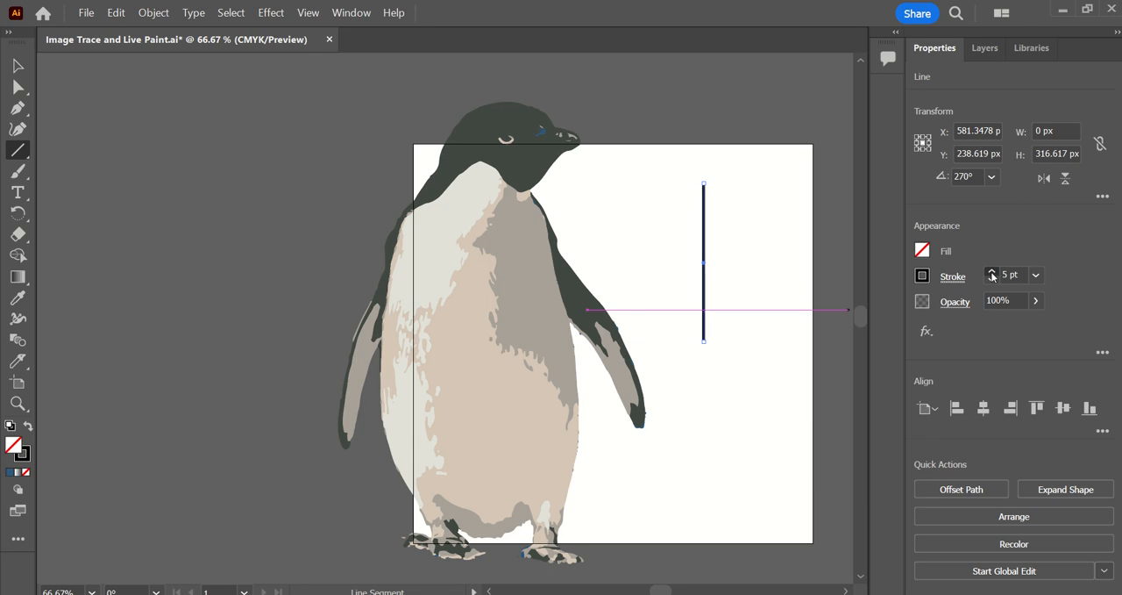
left_click(992, 271)
Duplicate the vertical line and reposition the copy's ends to form a slanted base starting at the original line's lower end.
key("v")
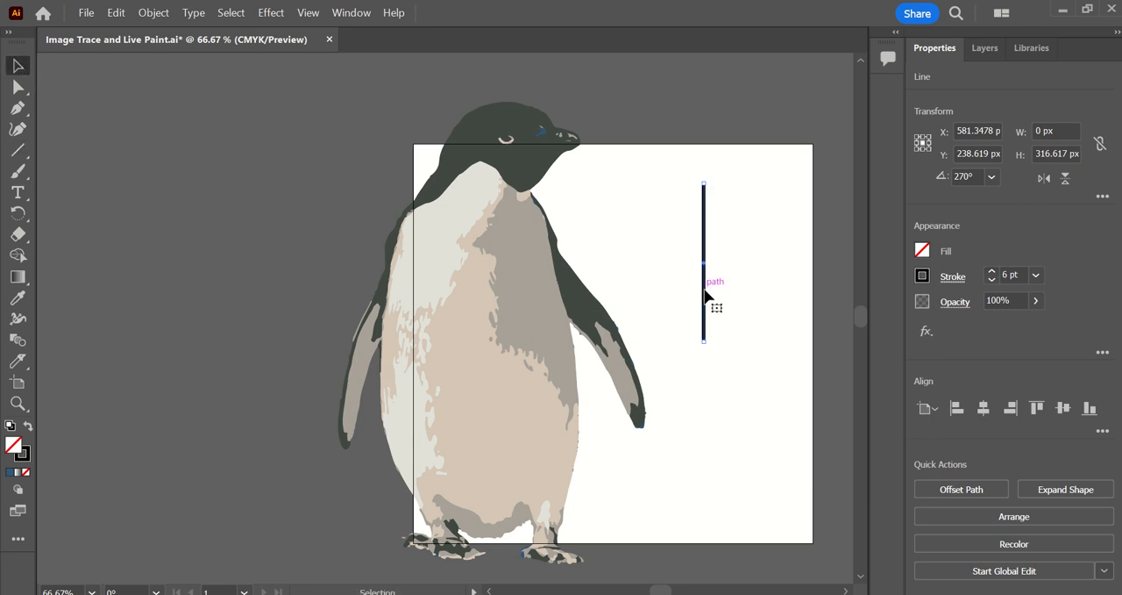
left_click_drag(703, 295, 732, 300)
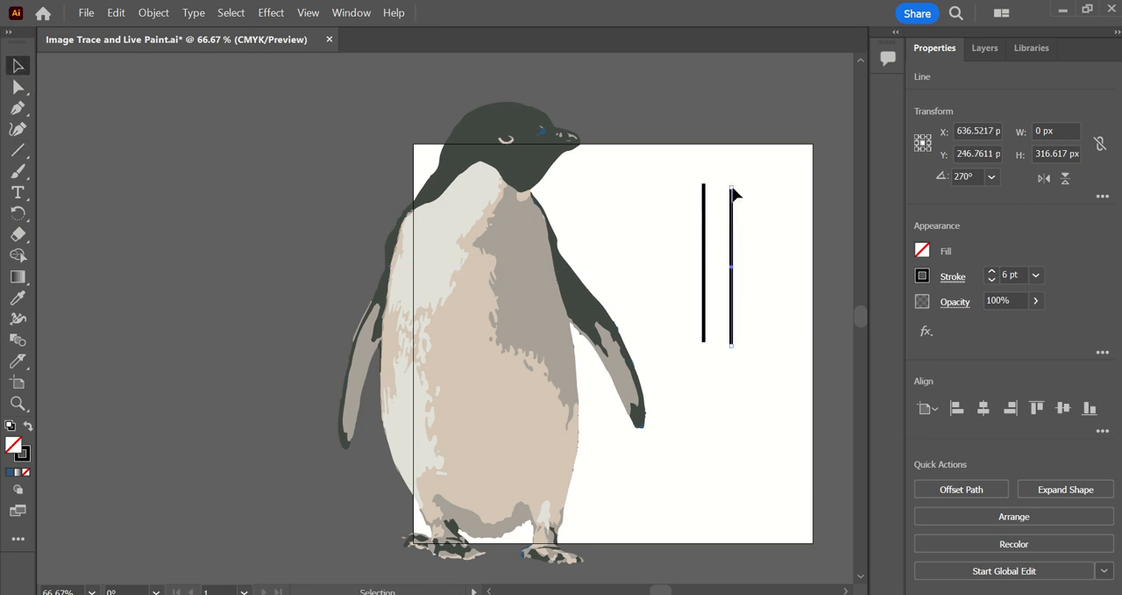
left_click_drag(731, 188, 824, 300)
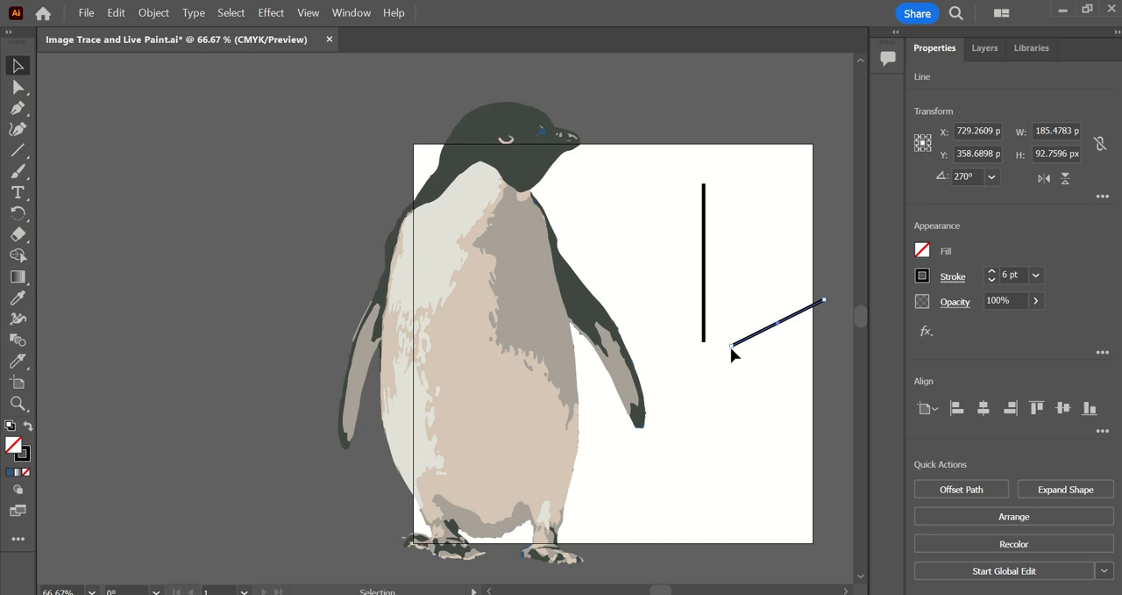
left_click_drag(730, 346, 704, 341)
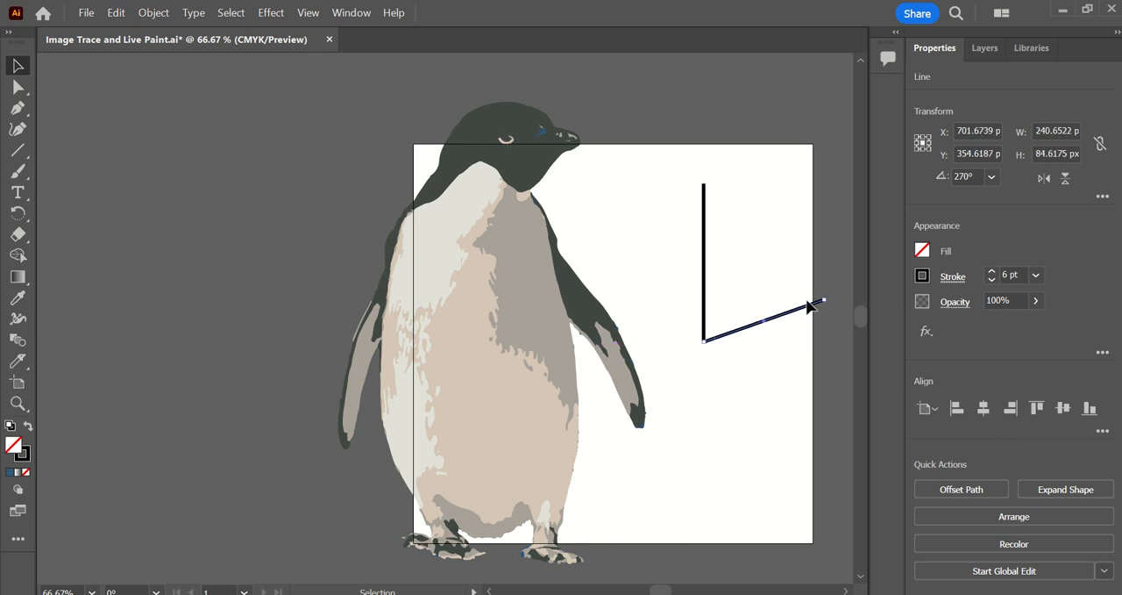
Duplicate the vertical line again and stretch the copy from the base's outer end to just above the vertical line's upper end.
left_click_drag(705, 240, 758, 178)
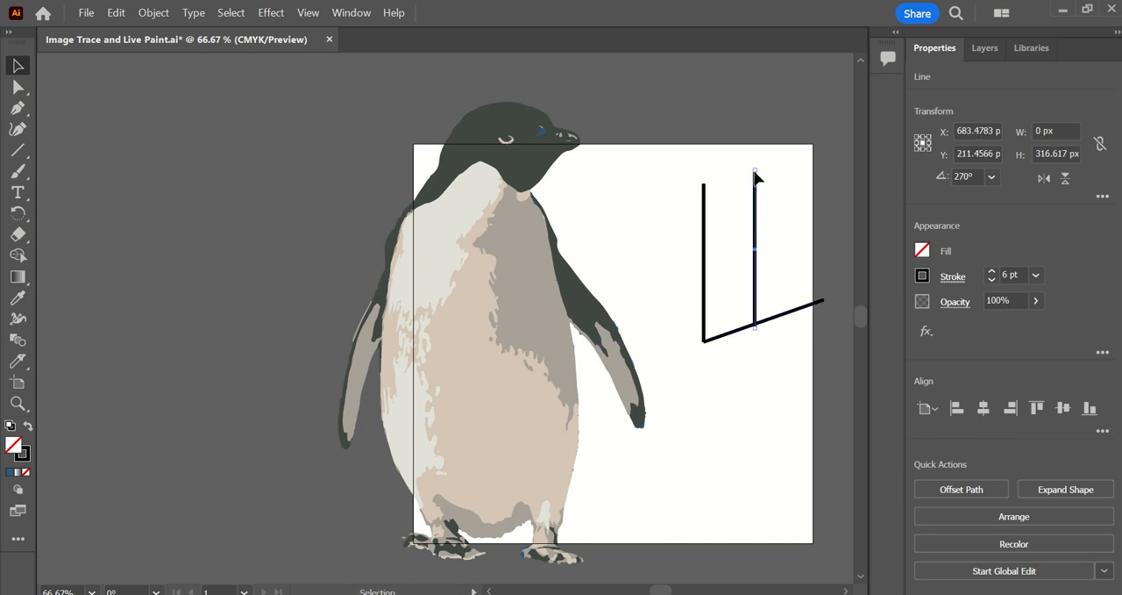
left_click_drag(756, 326, 820, 298)
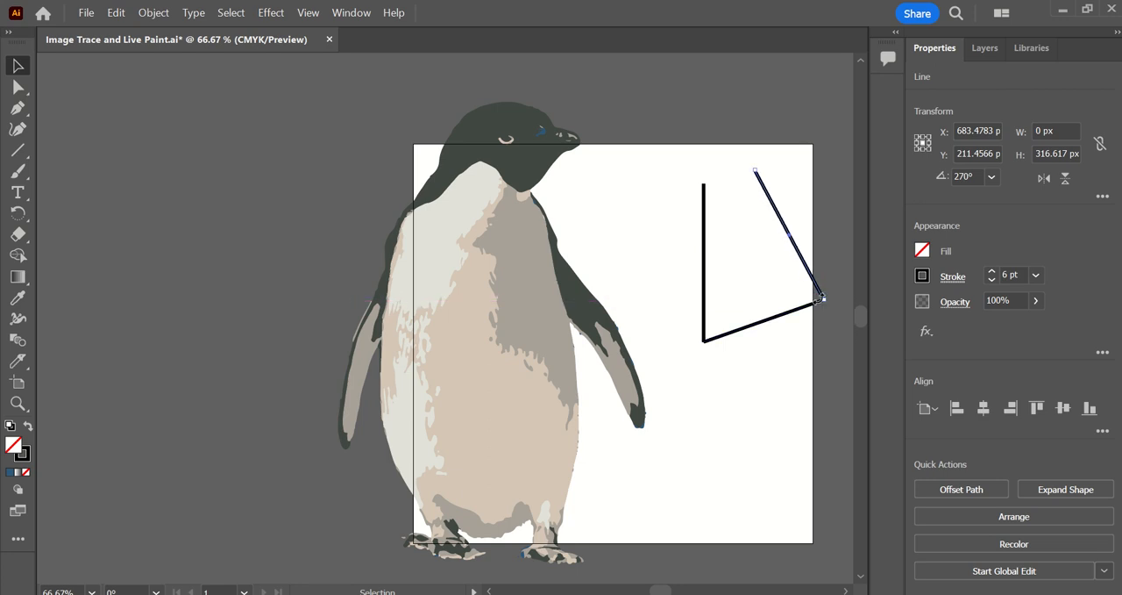
left_click_drag(756, 171, 700, 177)
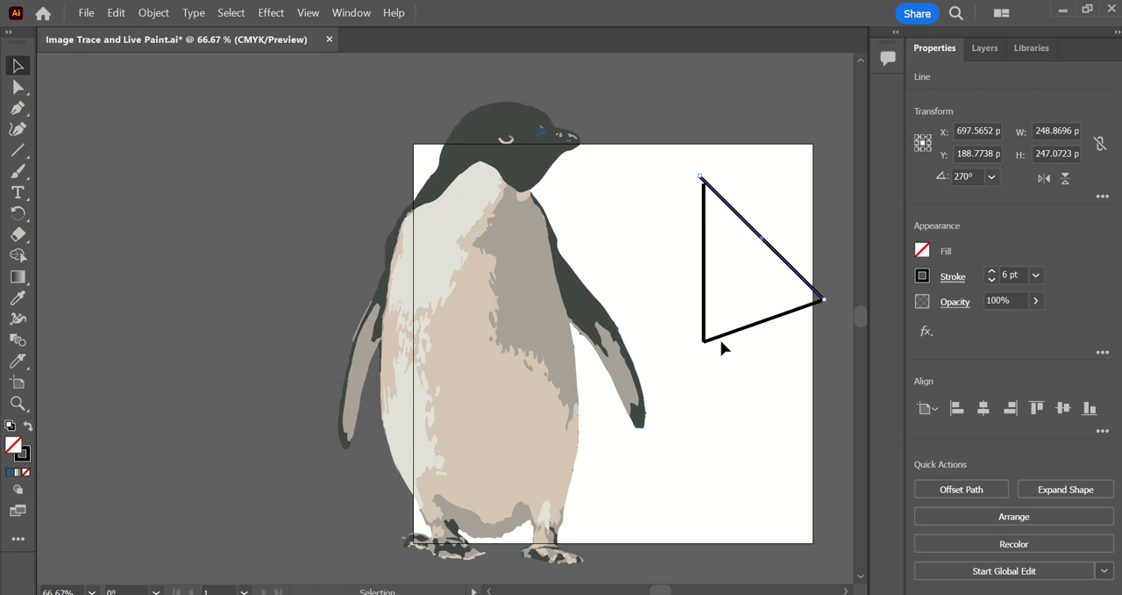
Examine up close how the paths and strokes of the lines meet at the triangle's lower-left and upper-left corners.
scroll(720, 339, "up", 8)
scroll(577, 309, "up", 6)
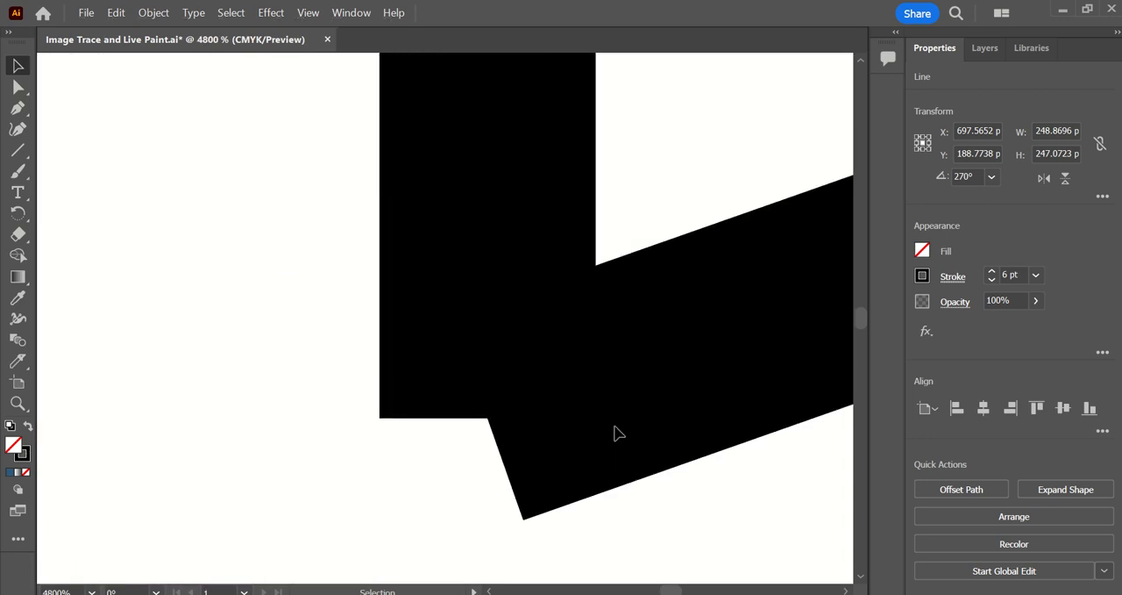
left_click(617, 429)
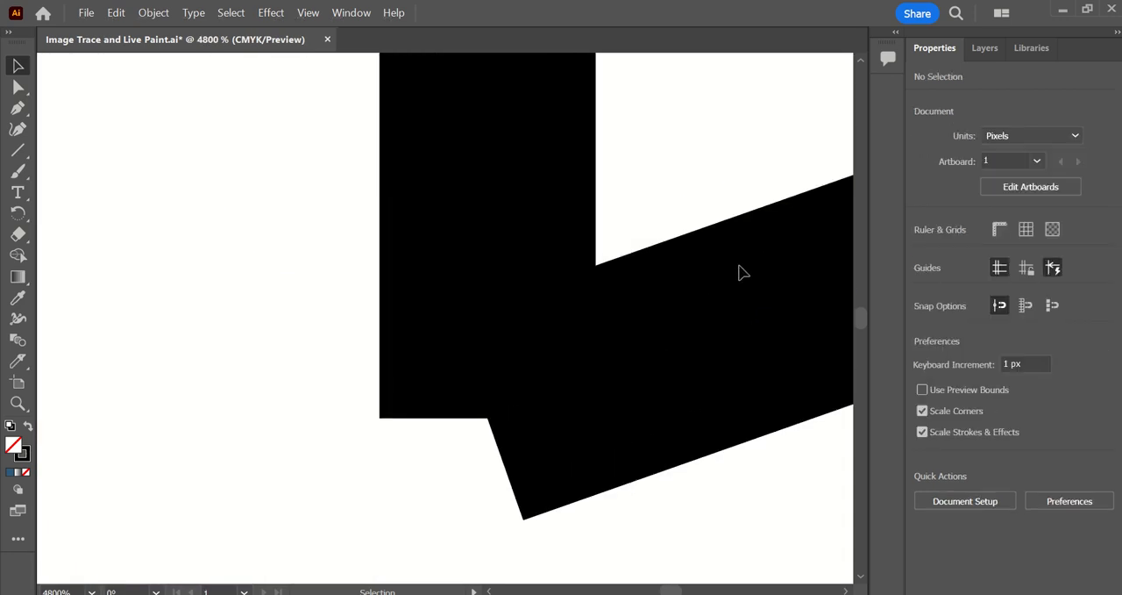
left_click_drag(740, 272, 859, 546)
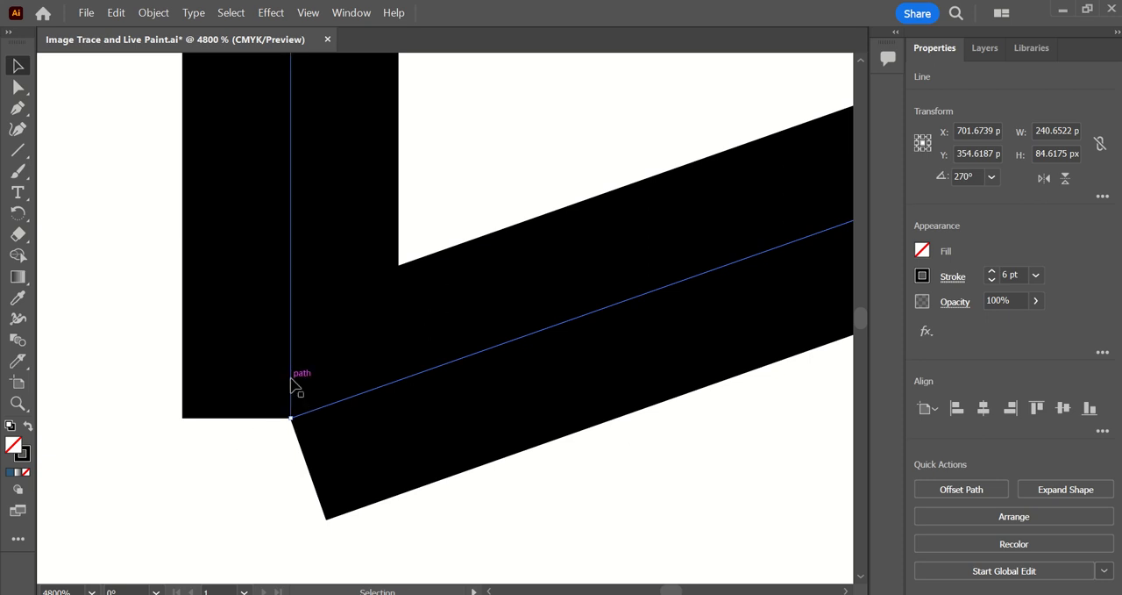
left_click(292, 401)
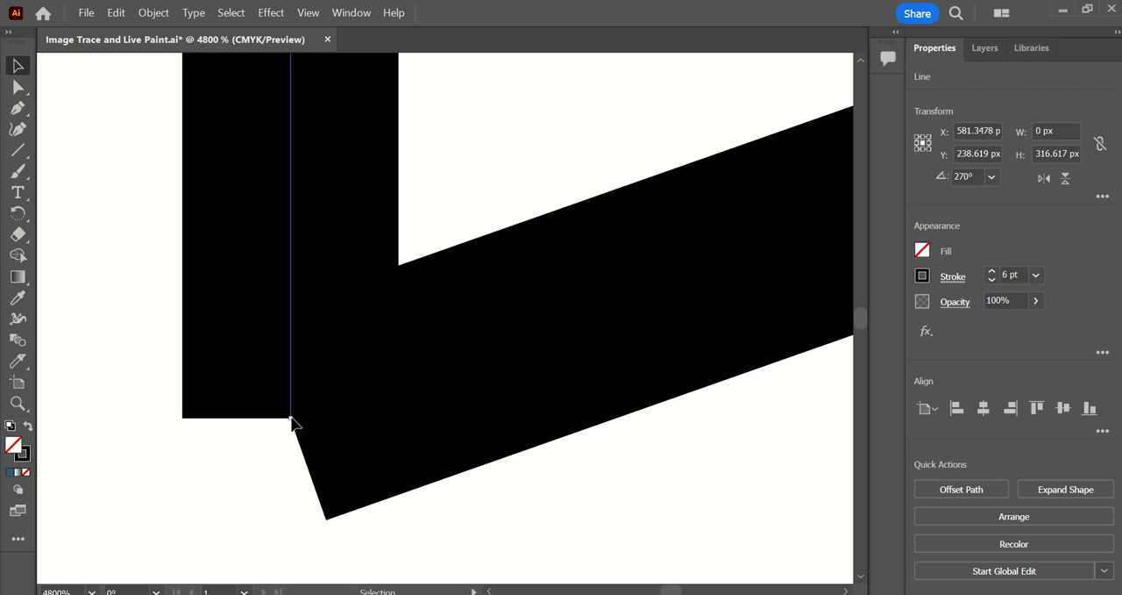
scroll(308, 399, "down", 6)
scroll(342, 391, "up", 5)
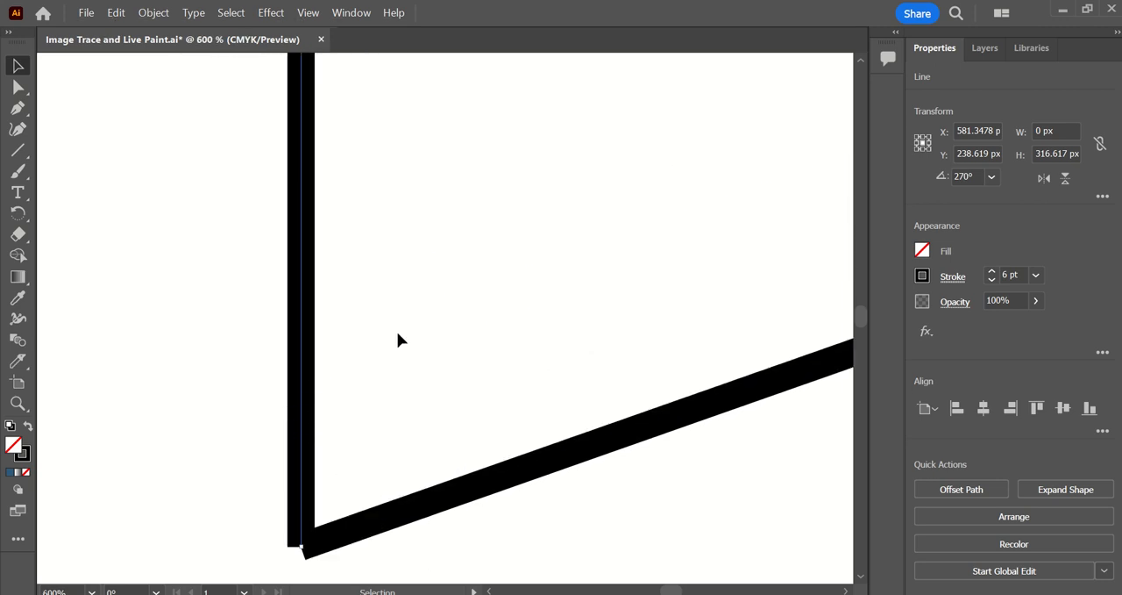
scroll(397, 339, "up", 10)
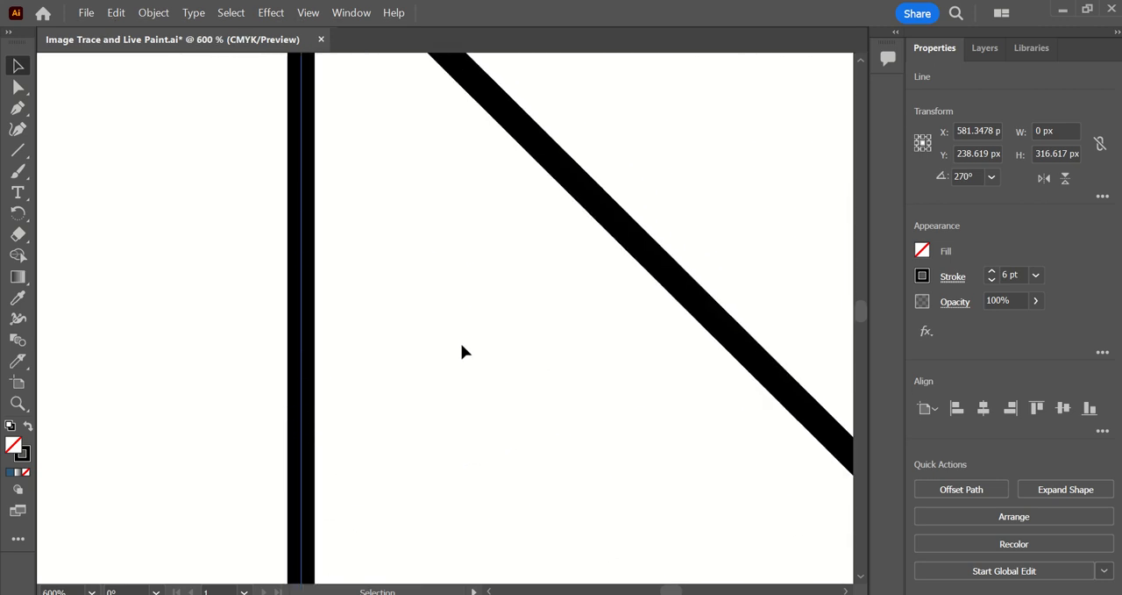
scroll(462, 350, "up", 8)
scroll(322, 199, "up", 3)
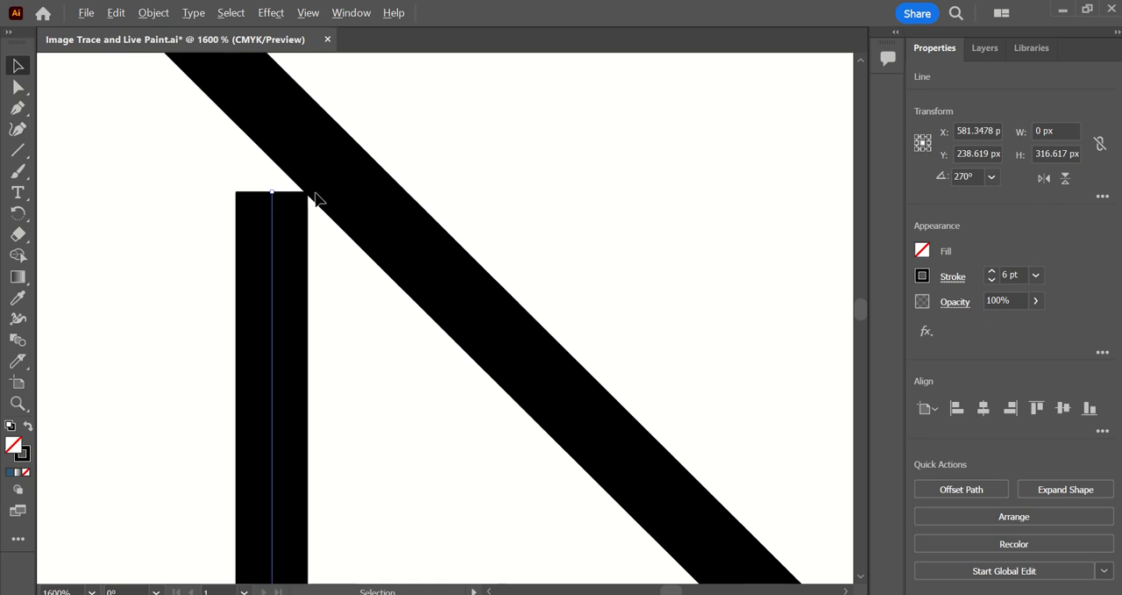
key("ctrl")
key("ctrl")
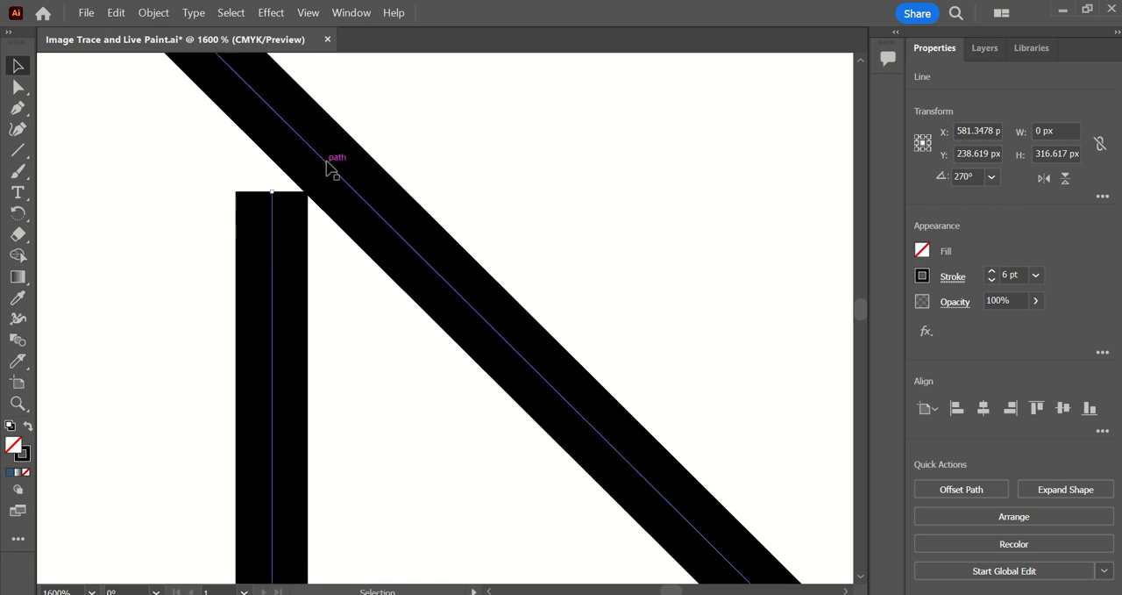
Extend the vertical line's upper end to meet the slanted line's path, making it about 324 px tall.
left_click(332, 166)
left_click(272, 202, "shift")
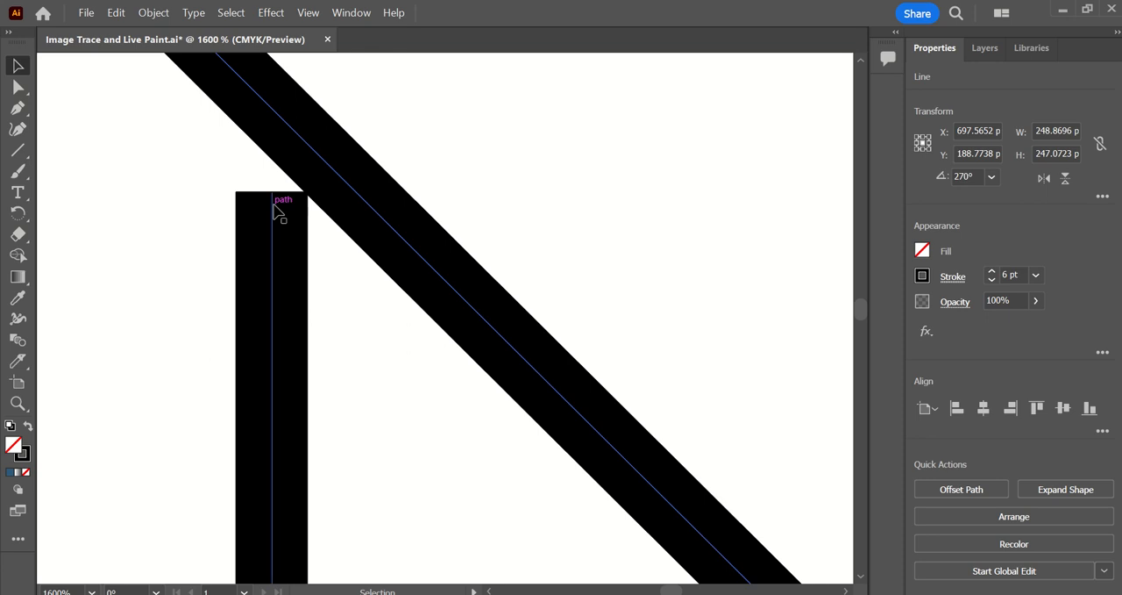
left_click(273, 198)
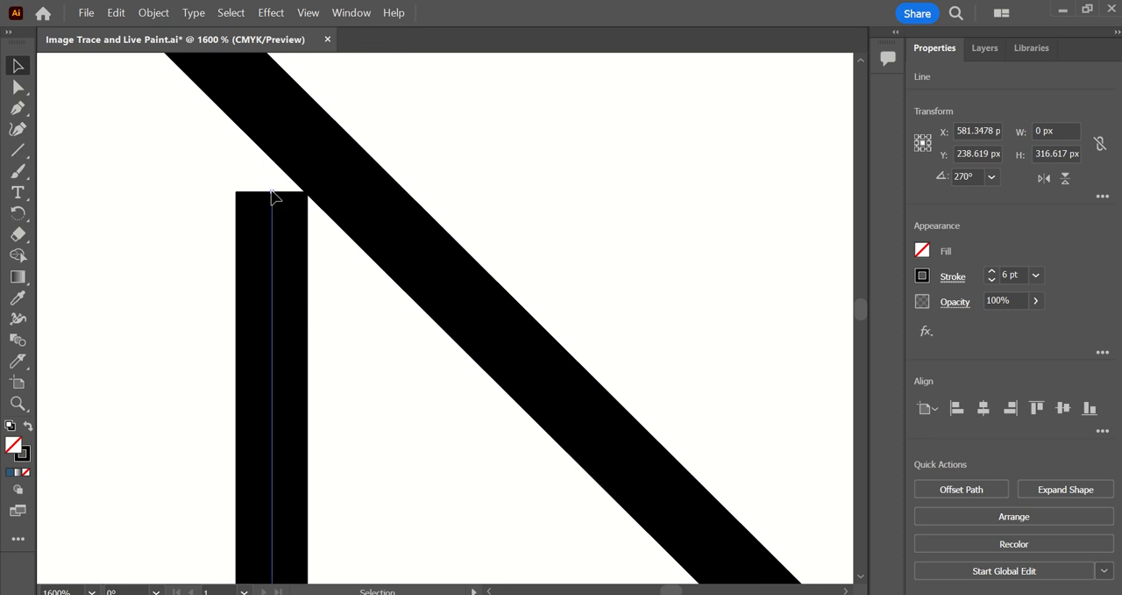
left_click_drag(273, 197, 268, 106)
key("ctrl+1")
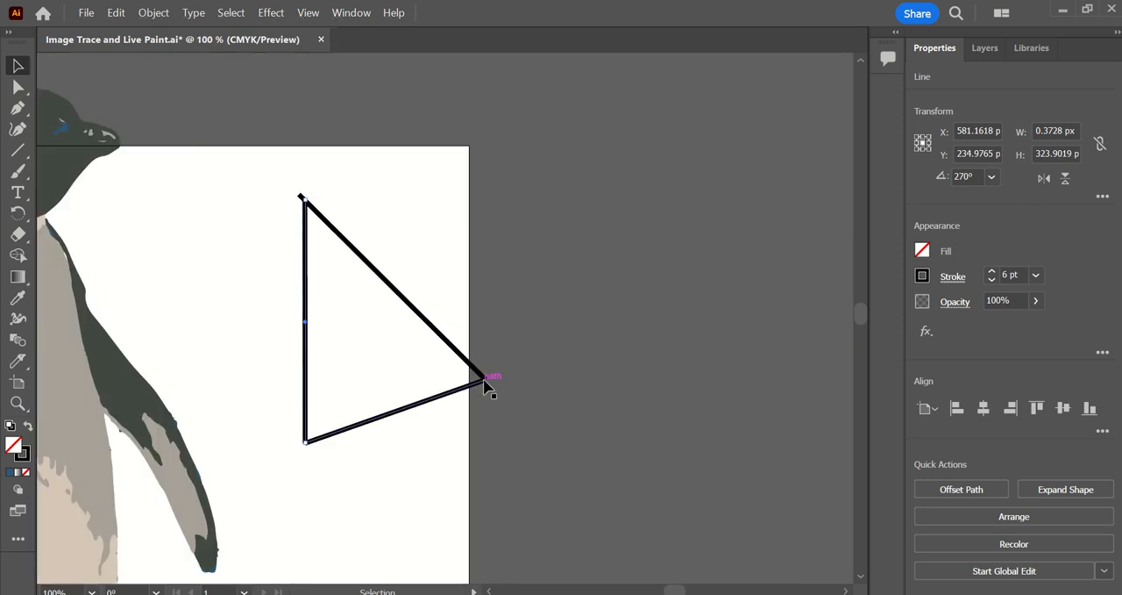
Examine up close how the slanted side and the base meet at the triangle's outer corner.
scroll(486, 381, "up", 8)
left_click(421, 333)
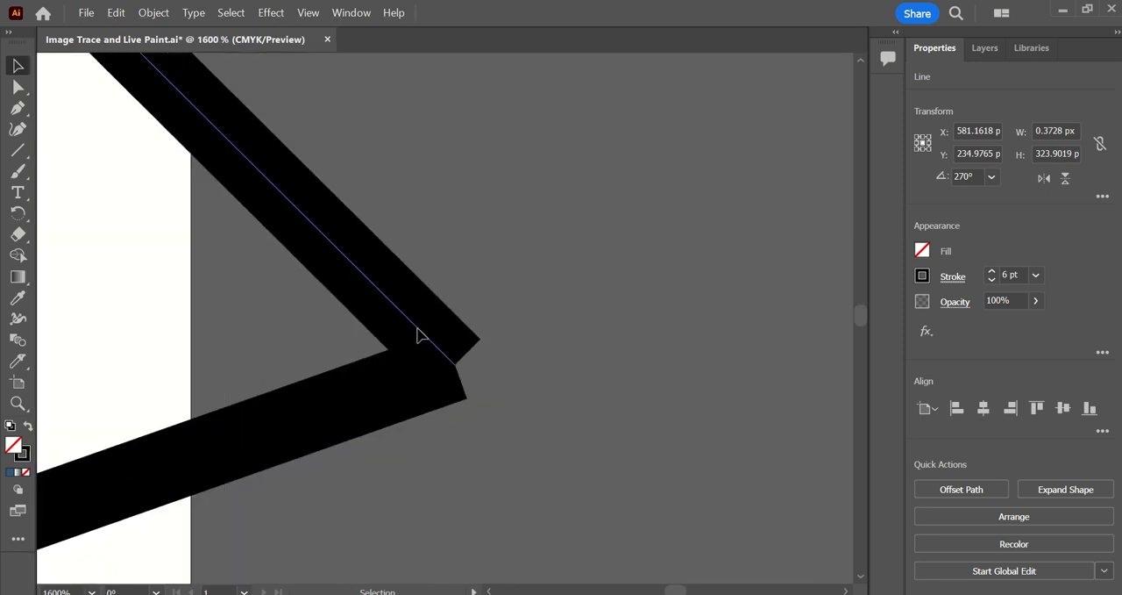
left_click(449, 373)
scroll(430, 390, "down", 5)
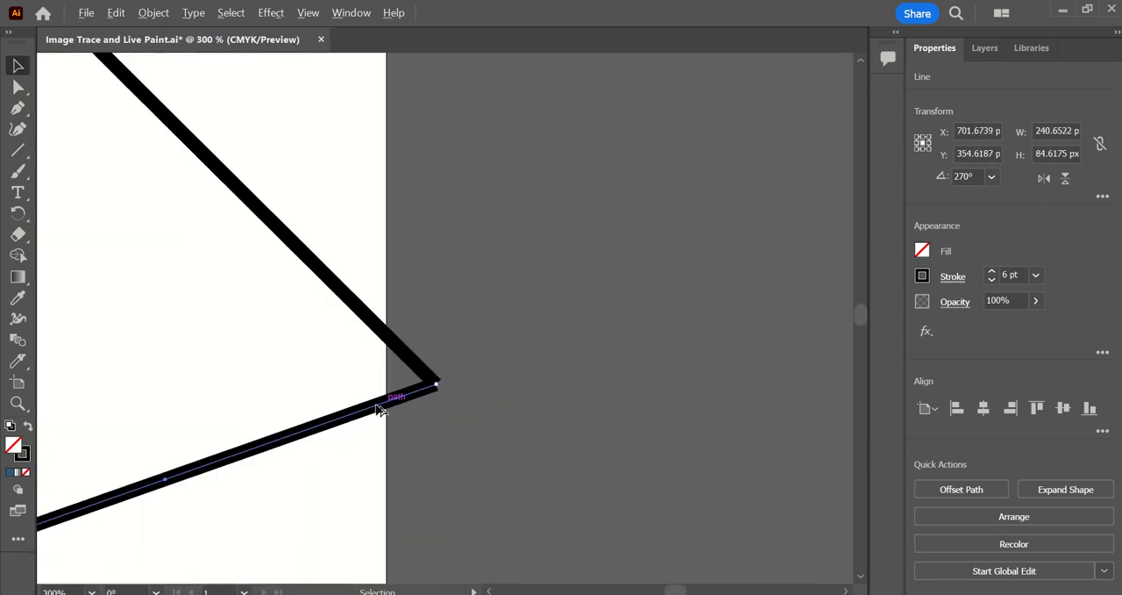
scroll(379, 409, "down", 5)
scroll(315, 438, "right", 2)
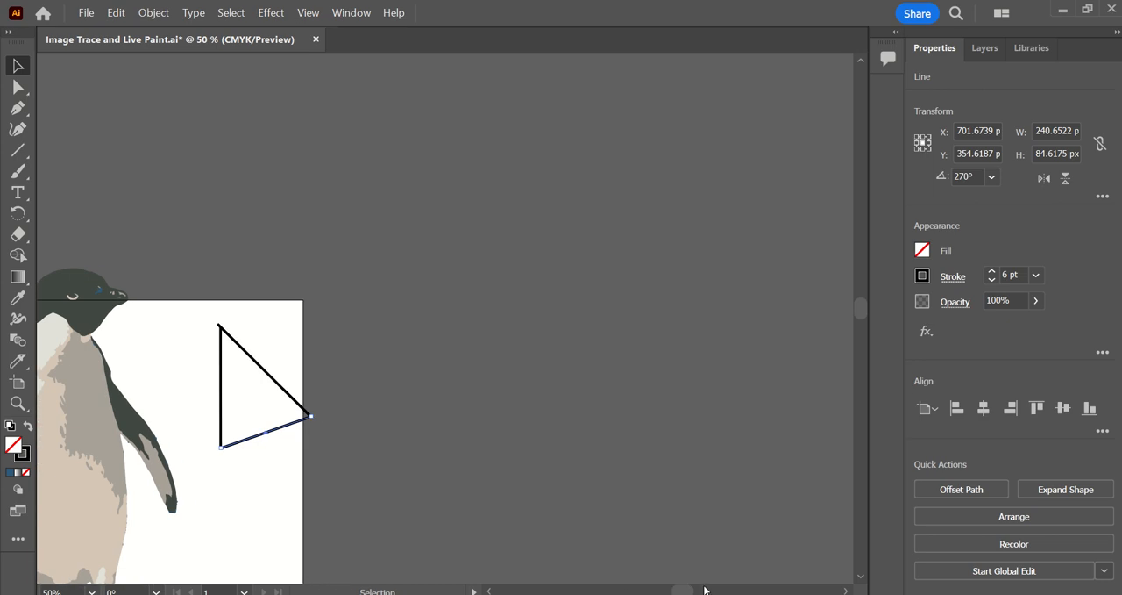
left_click_drag(693, 592, 676, 592)
scroll(645, 498, "down", 3)
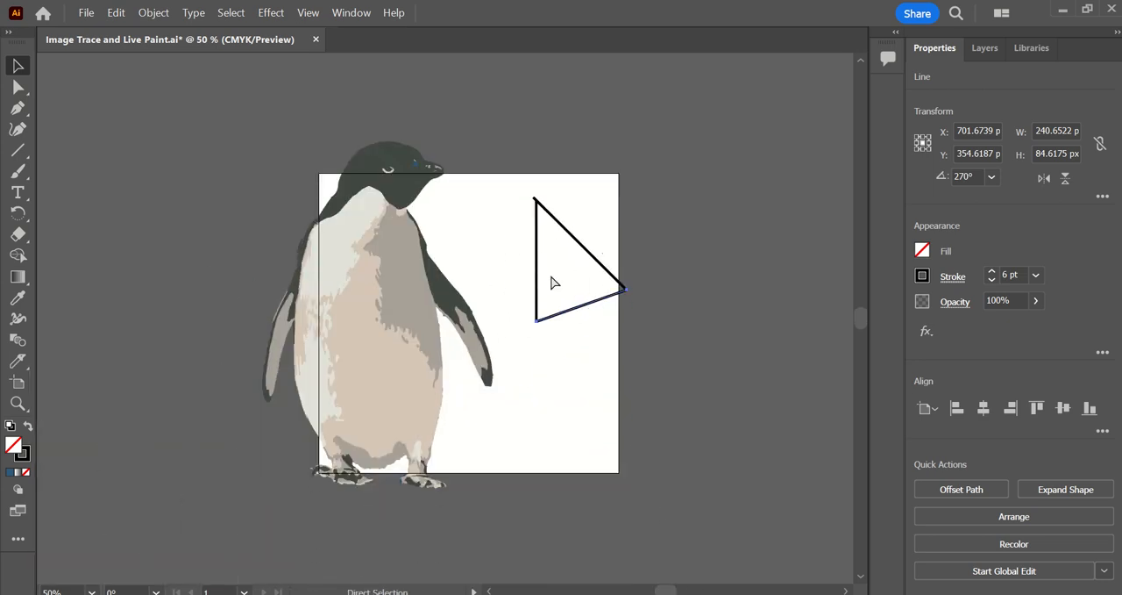
With the triangle's three lines selected, add the Live Paint Bucket tool to the toolbar and activate it.
left_click(550, 273)
left_click(223, 214)
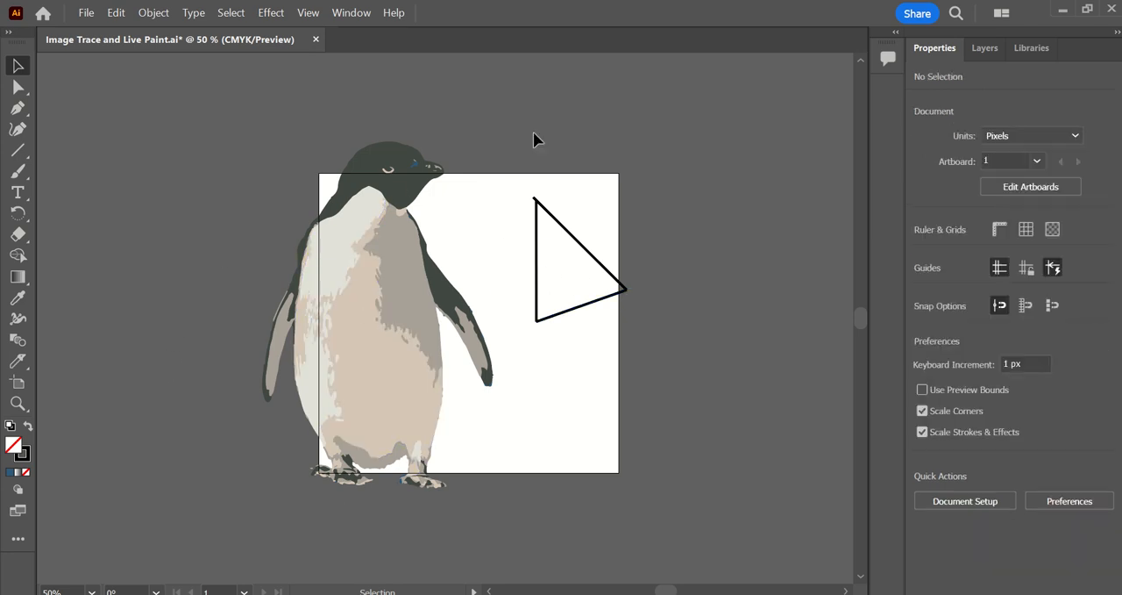
left_click_drag(524, 168, 670, 365)
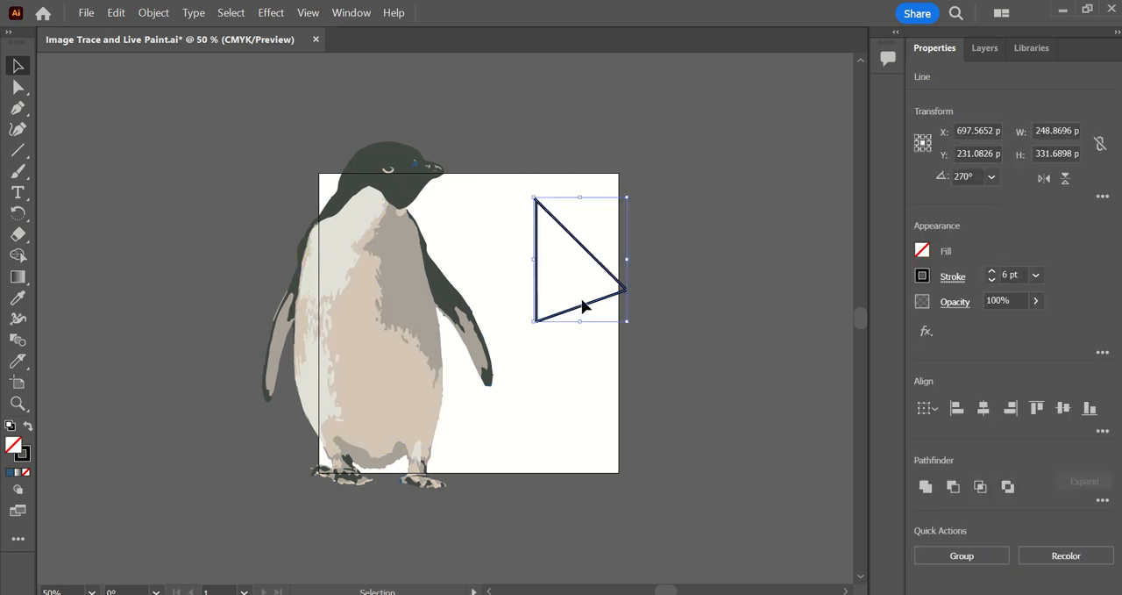
left_click(25, 544)
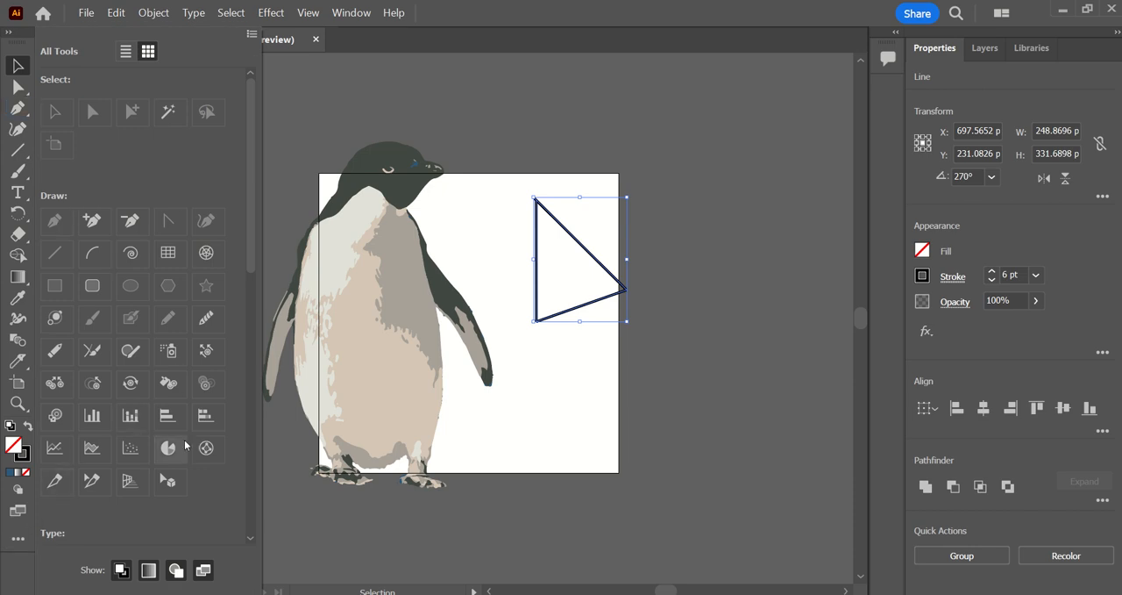
scroll(184, 443, "down", 5)
scroll(189, 412, "up", 2)
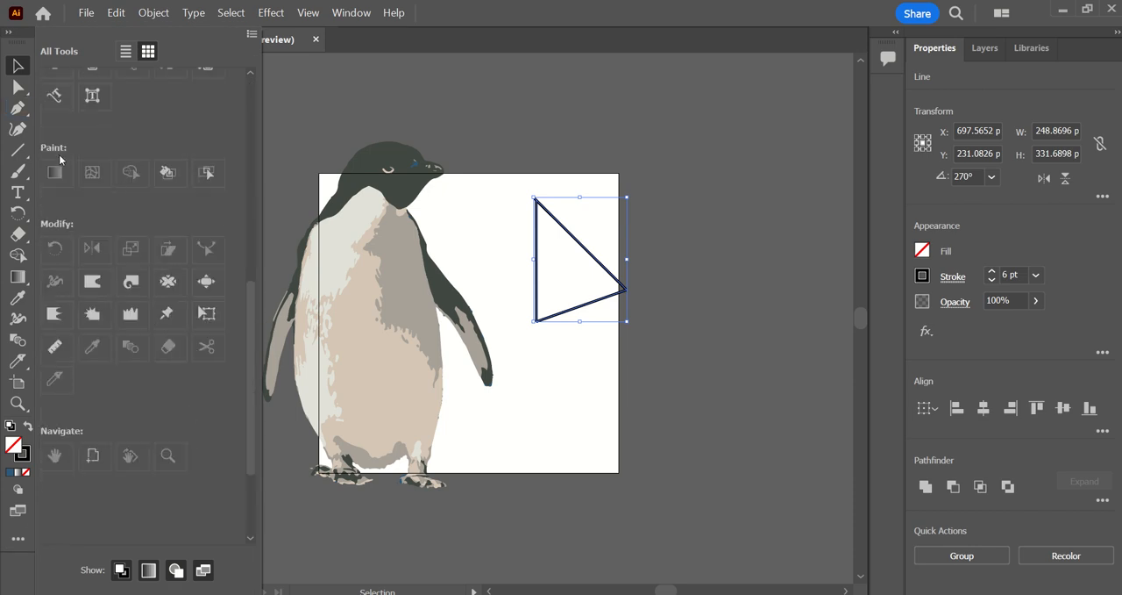
scroll(66, 152, "up", 3)
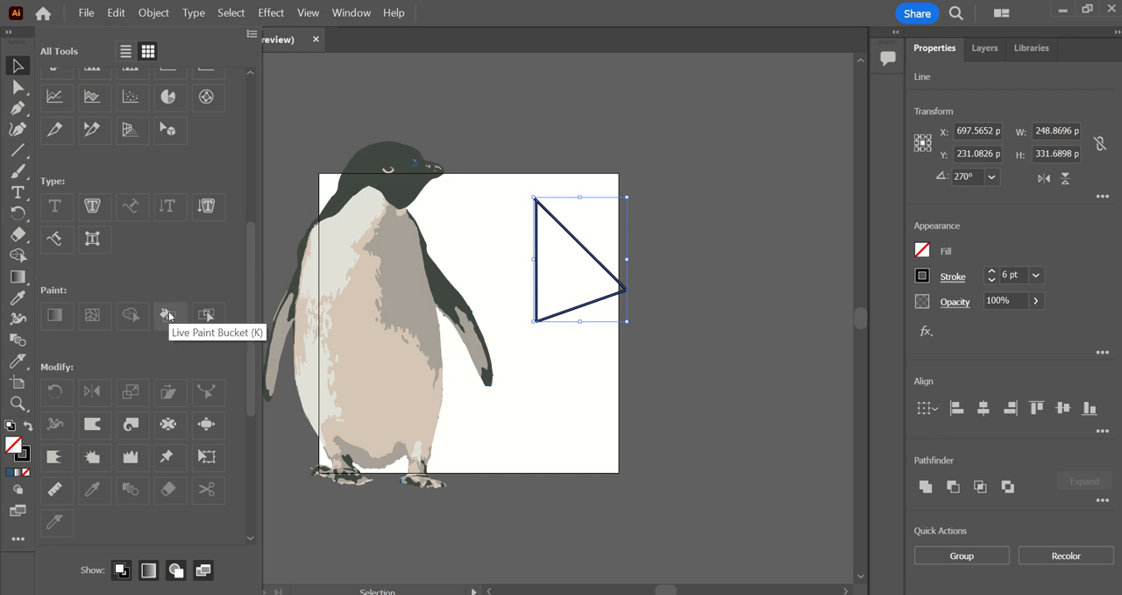
mouse_move(169, 316)
left_mouse_down()
mouse_move(111, 359)
mouse_move(18, 396)
left_mouse_up()
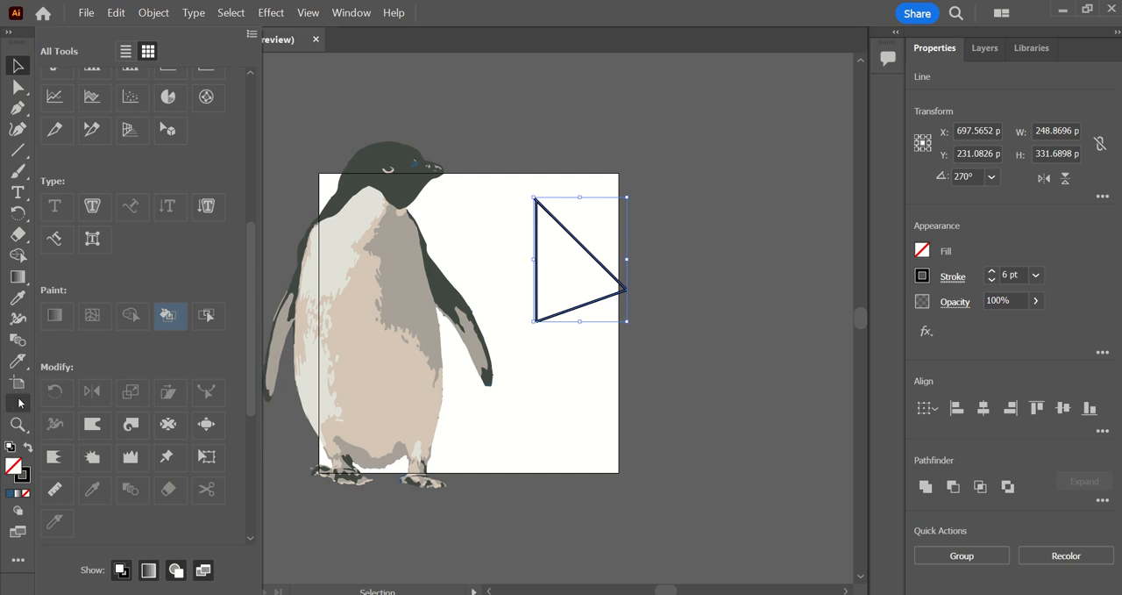
left_click(18, 402)
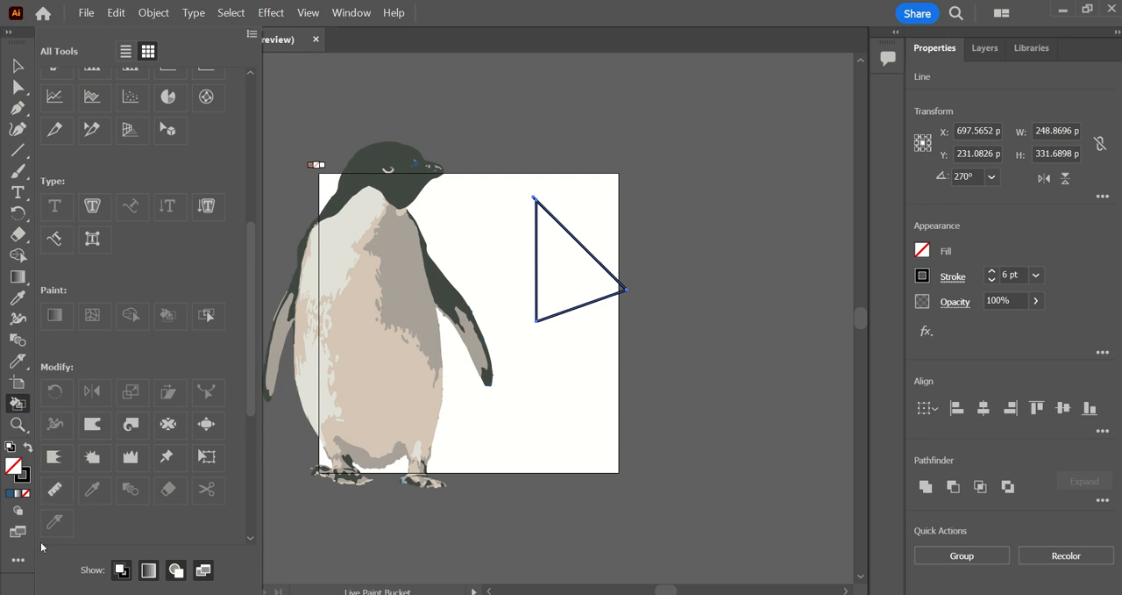
left_click(18, 559)
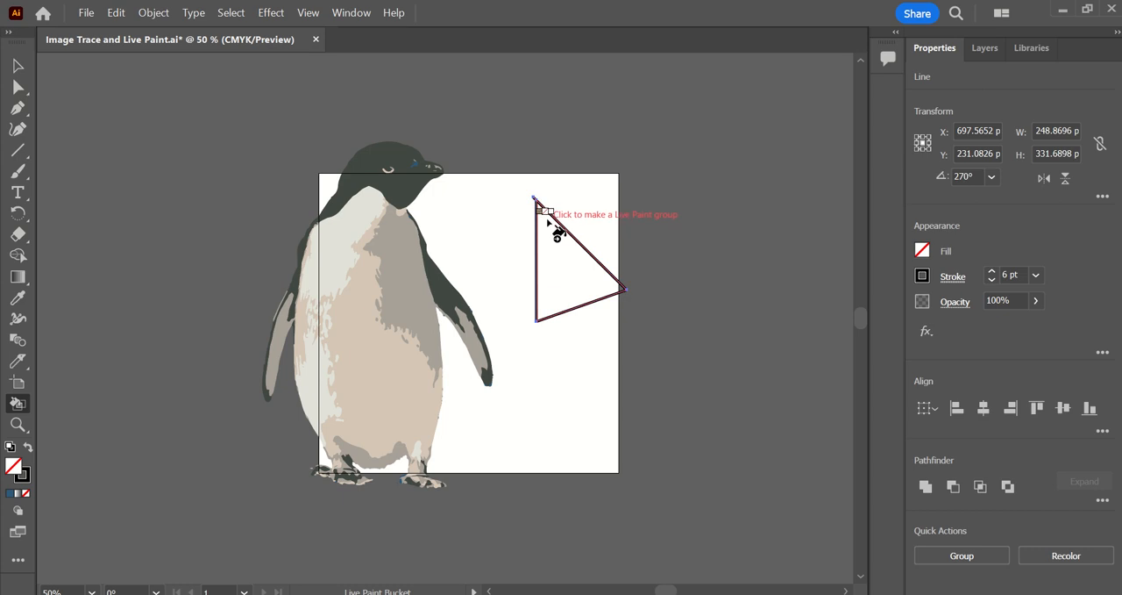
Turn the three lines into a Live Paint group and fill the triangle with magenta.
left_click(590, 282)
left_click(590, 283)
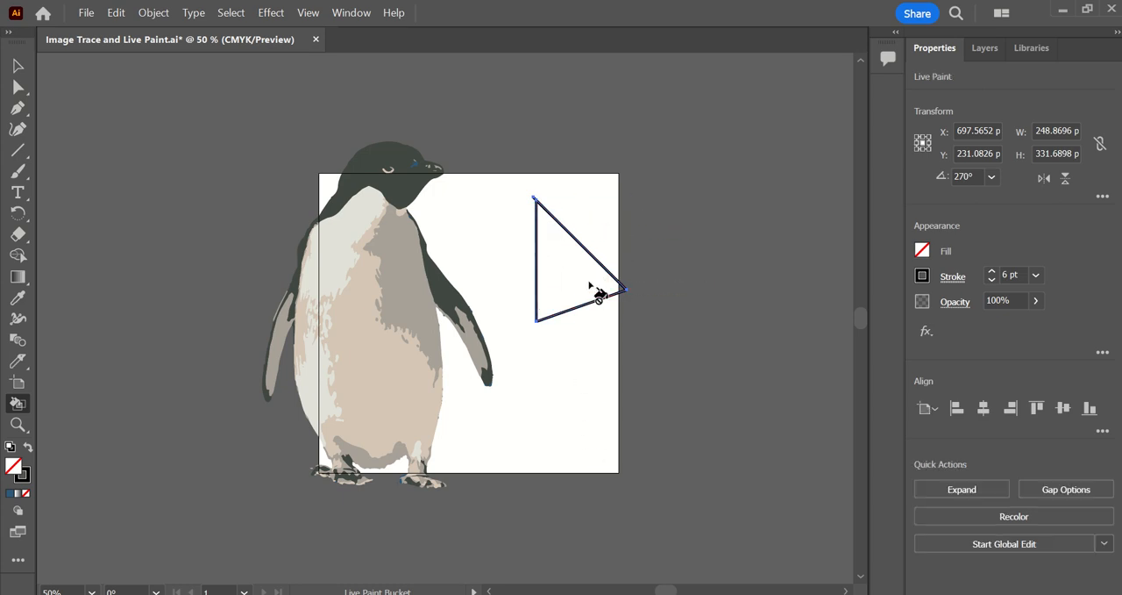
left_click(14, 469)
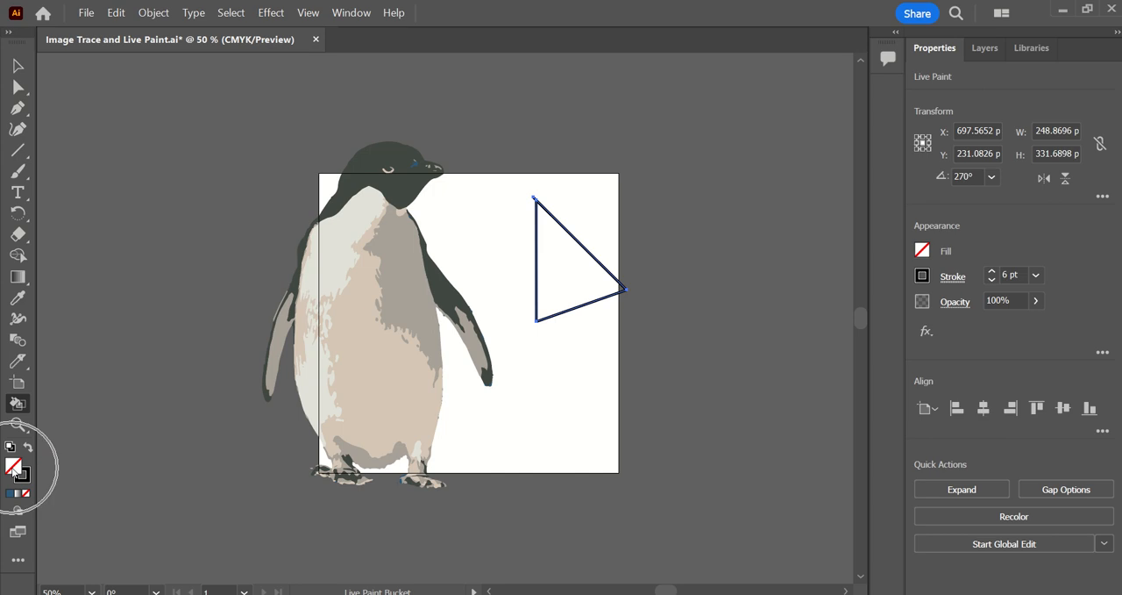
left_click(922, 250)
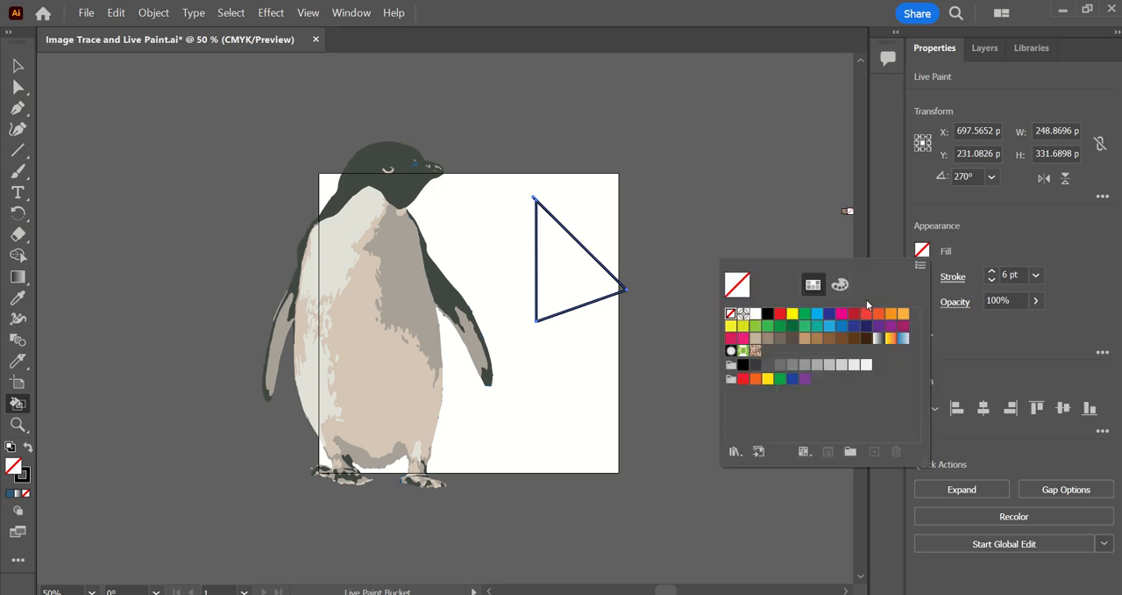
left_click(838, 323)
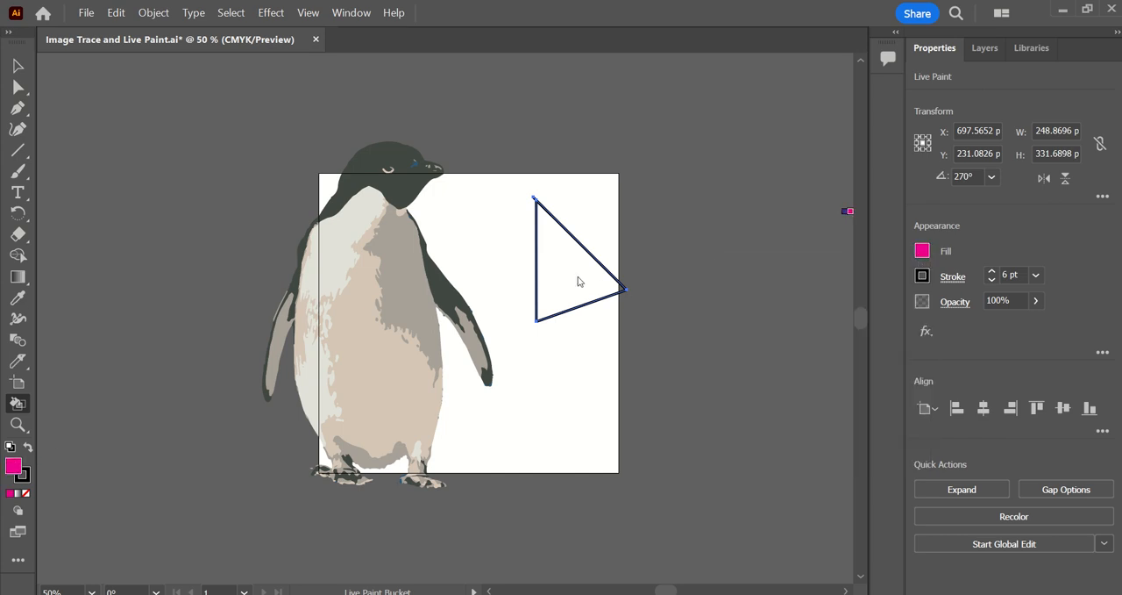
left_click(556, 260)
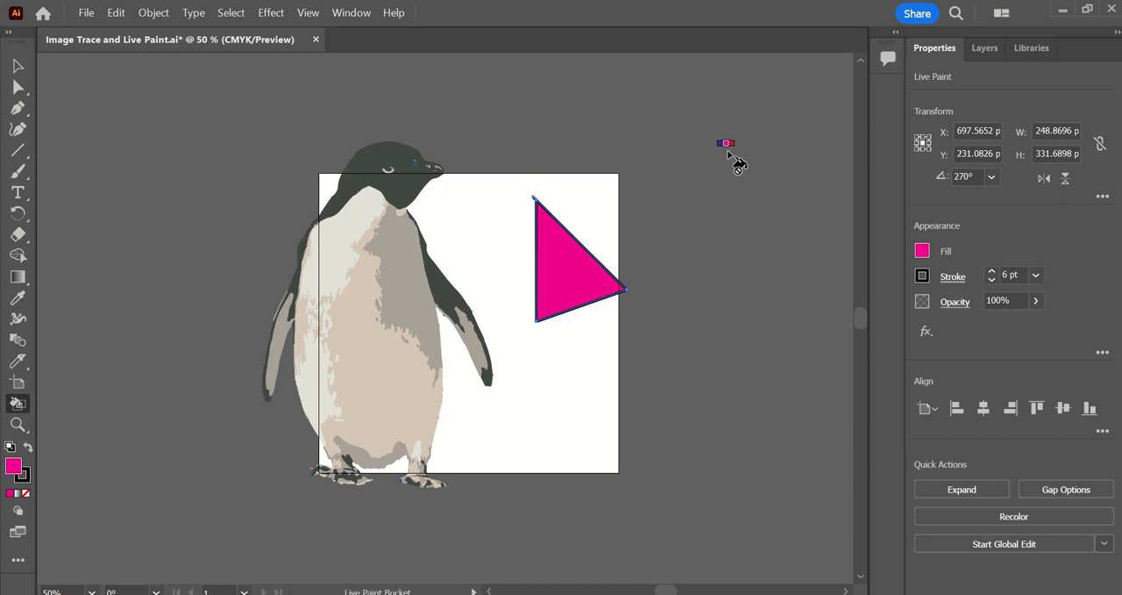
Undo the magenta fill and the Live Paint group so the triangle is separate lines again.
key("v")
key("ctrl+z")
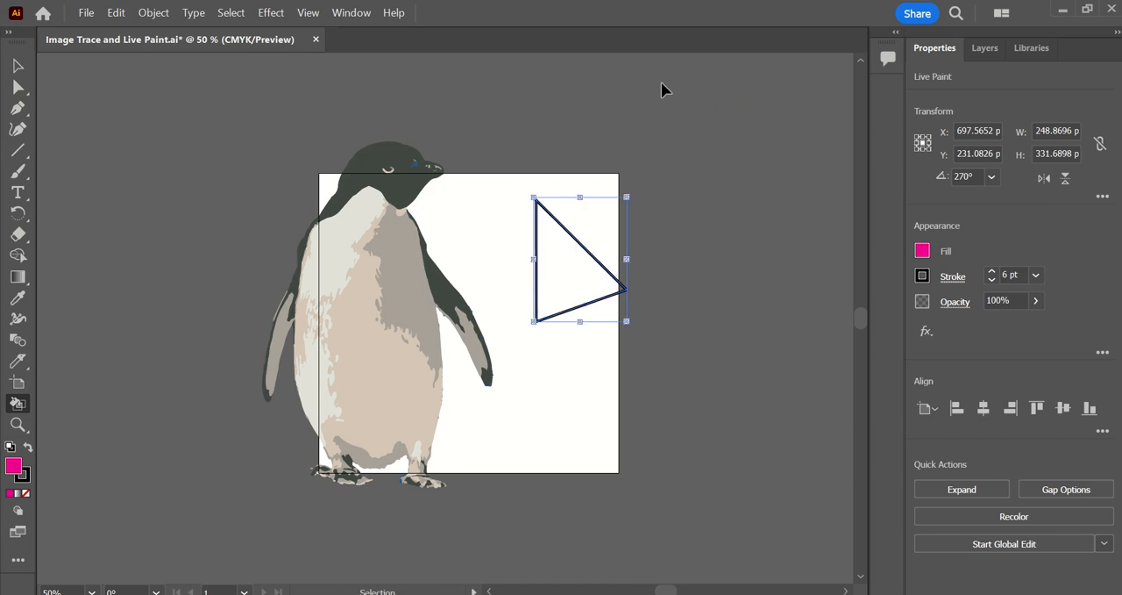
left_click(18, 67)
key("ctrl+z")
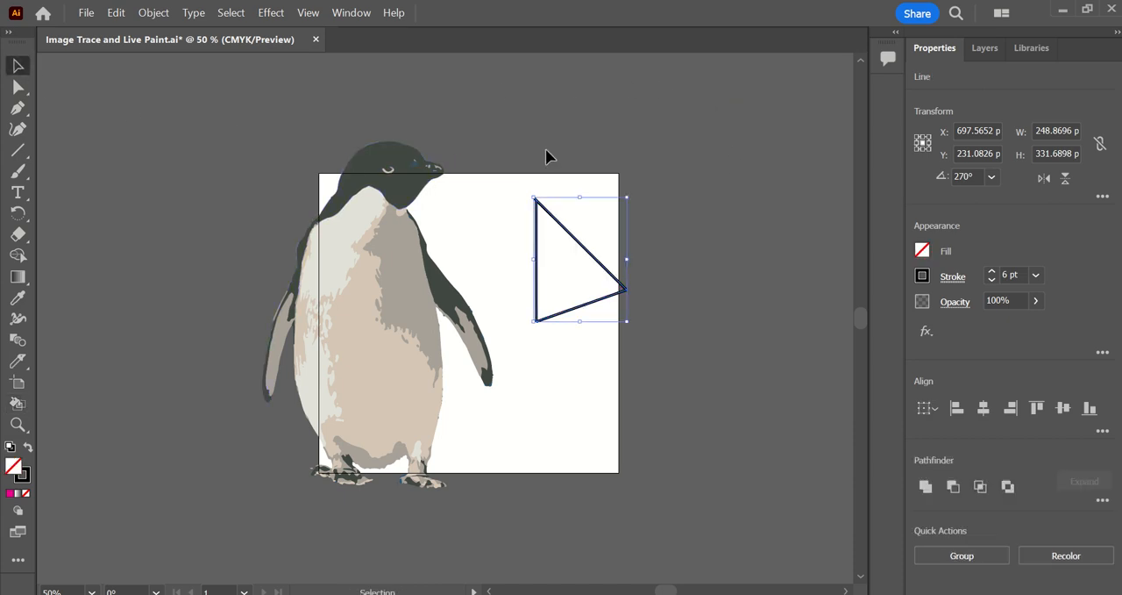
Shift the slanted line slightly up and outward to open a small gap where it meets the vertical line.
left_click(549, 178)
left_click(538, 202)
scroll(538, 202, "up", 6)
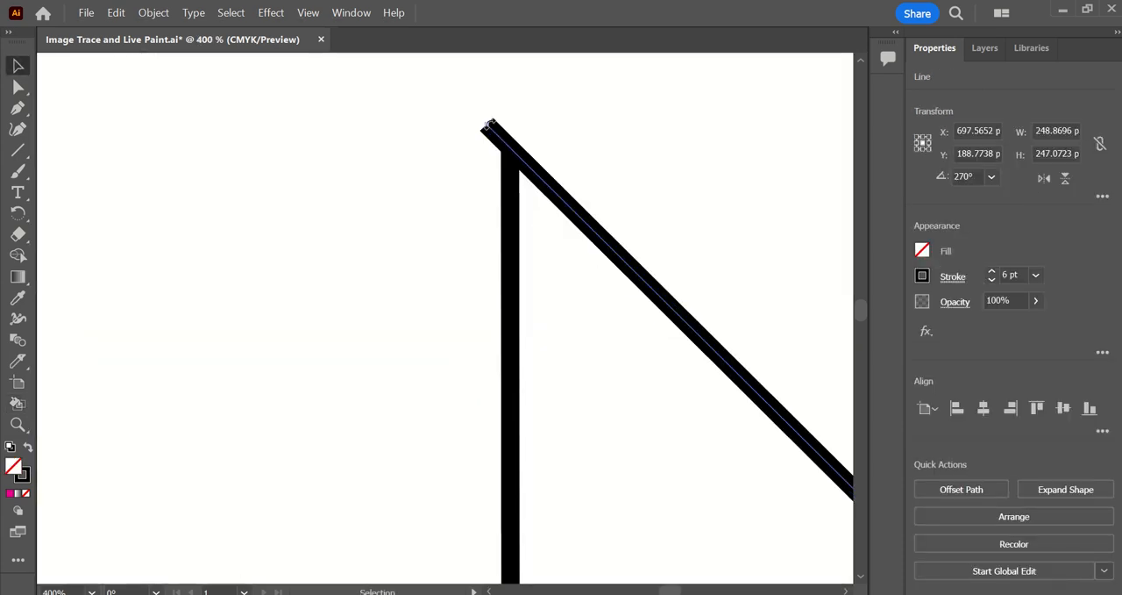
left_click(29, 92)
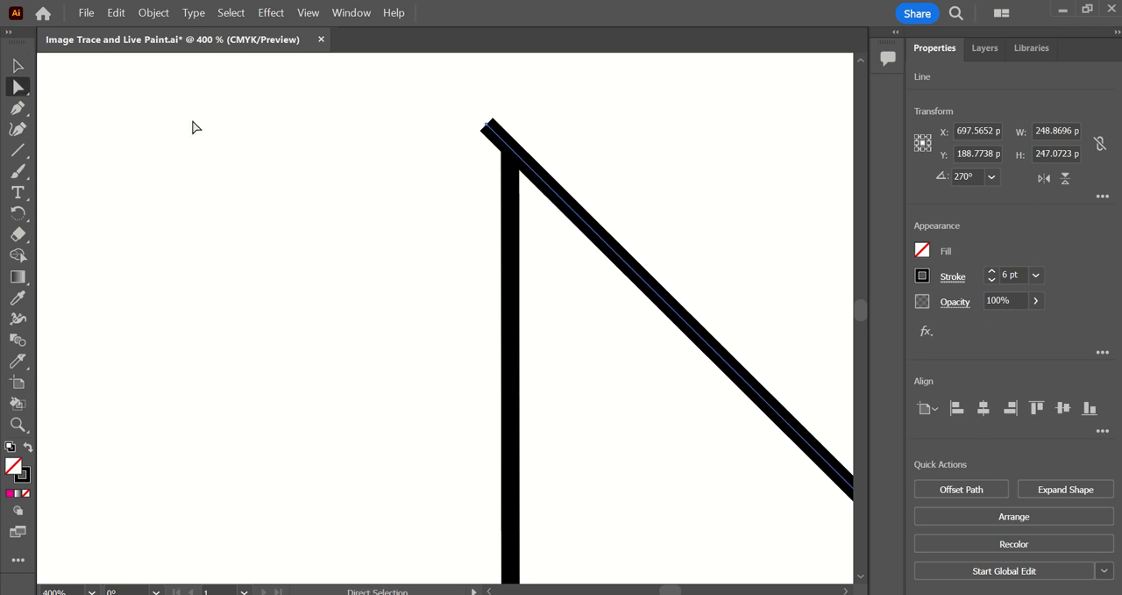
left_click_drag(483, 129, 500, 124)
scroll(478, 140, "down", 6)
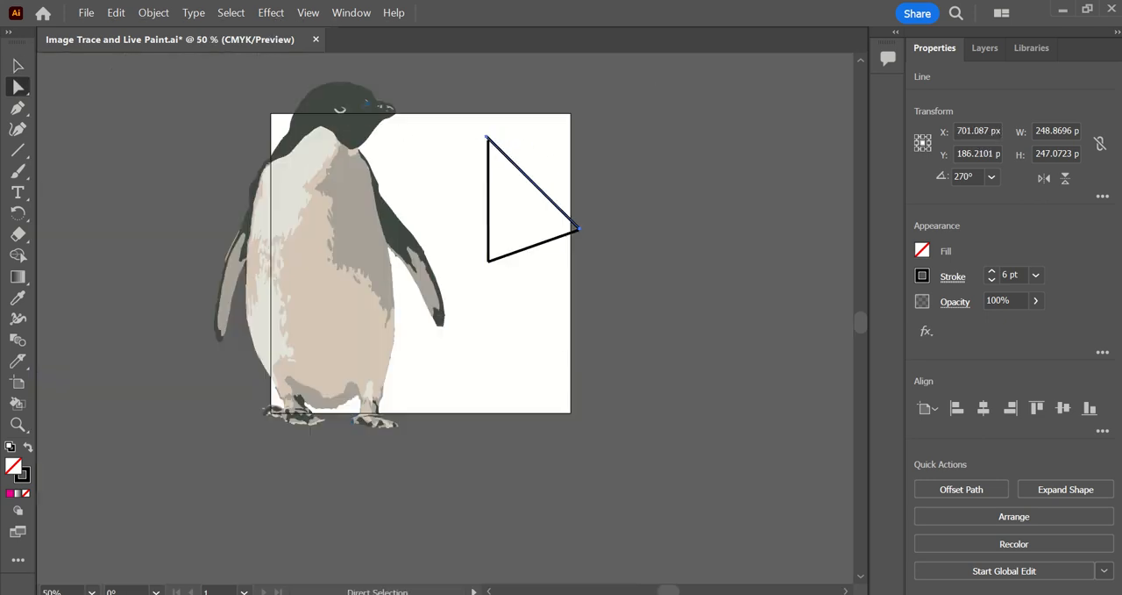
Select the three lines, convert them into a Live Paint group and inspect the gap at the upper corner.
left_click(17, 65)
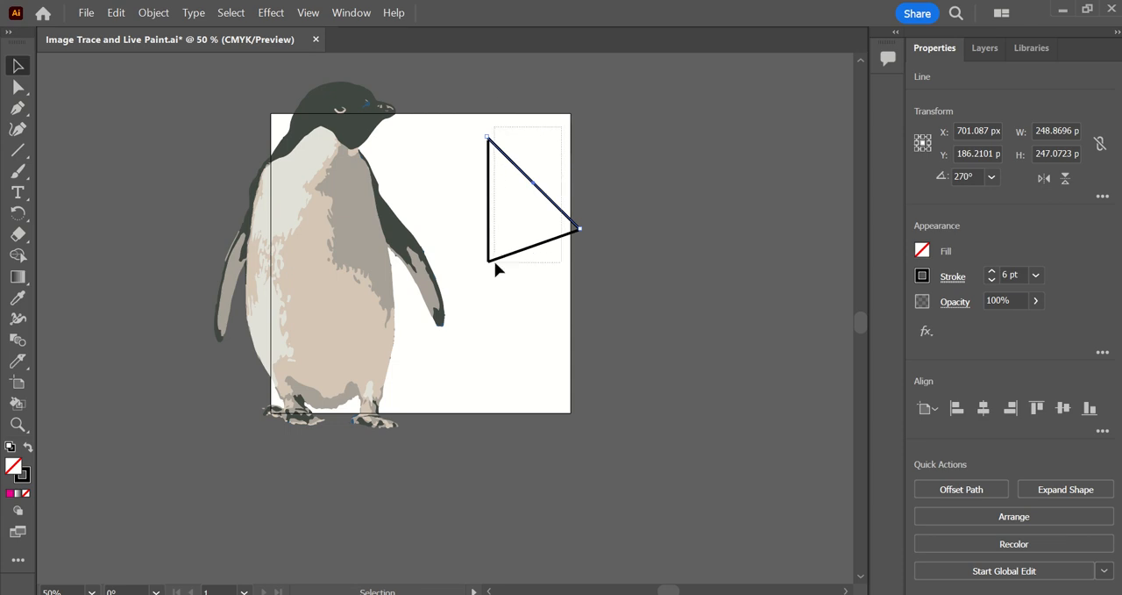
left_click_drag(494, 263, 513, 282)
left_click(18, 403)
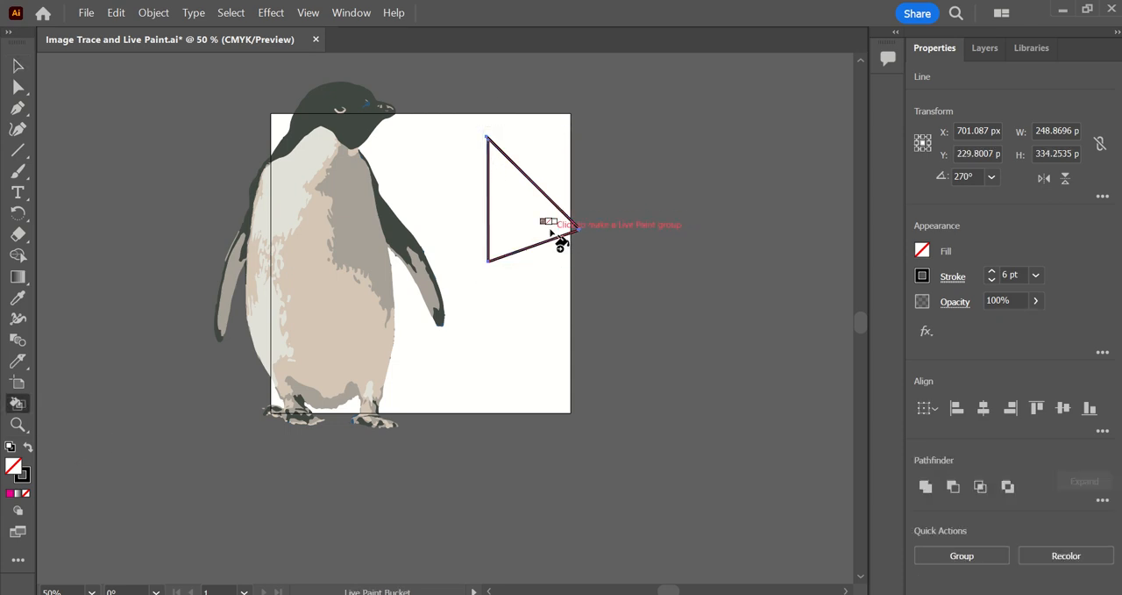
left_click(552, 232)
scroll(513, 155, "up", 4)
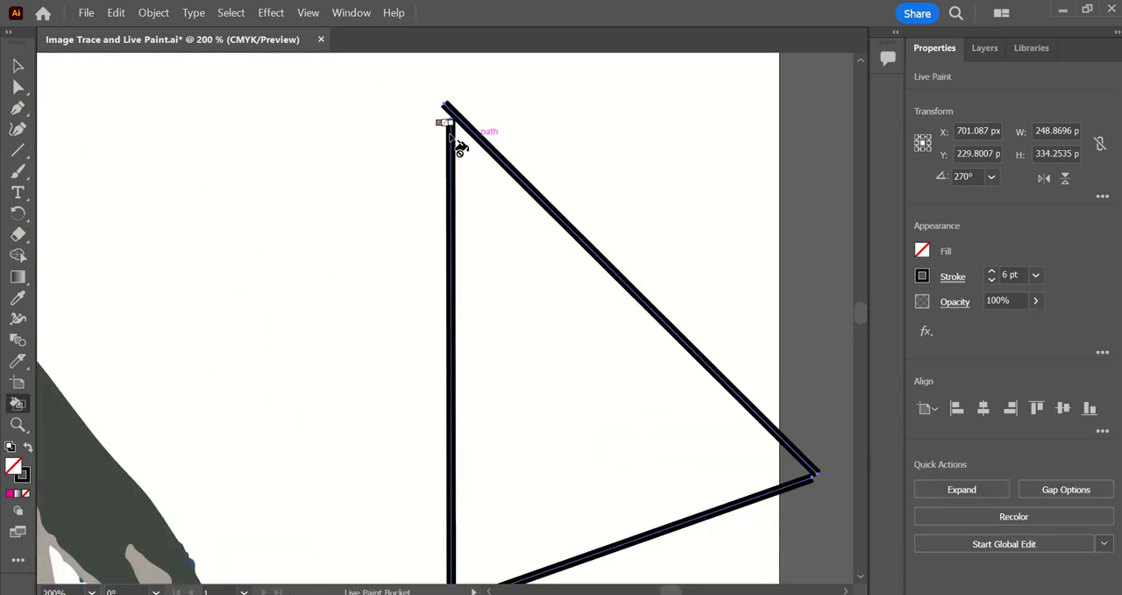
scroll(450, 136, "up", 3)
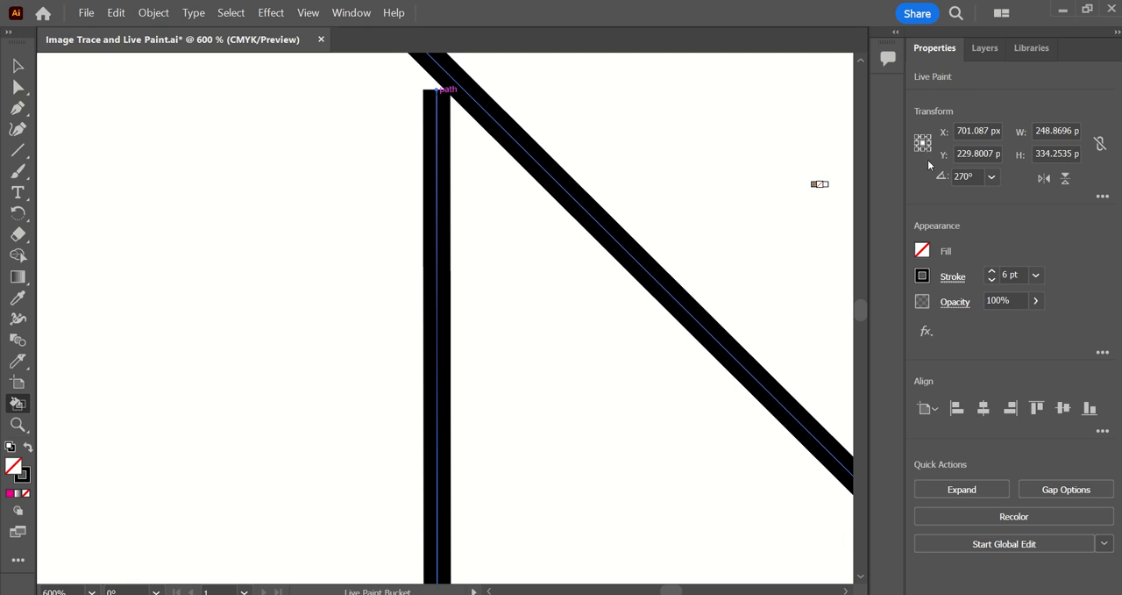
Set the fill colour to magenta and try to fill the triangle that has open corners.
left_click(922, 250)
left_click(841, 315)
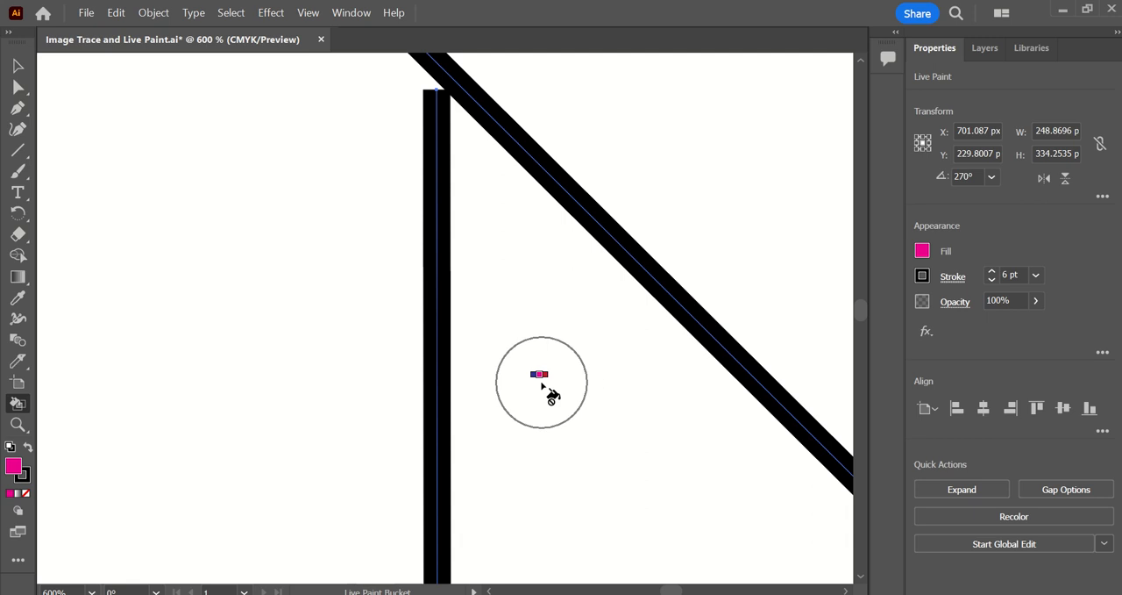
scroll(533, 374, "down", 4)
scroll(537, 375, "down", 5)
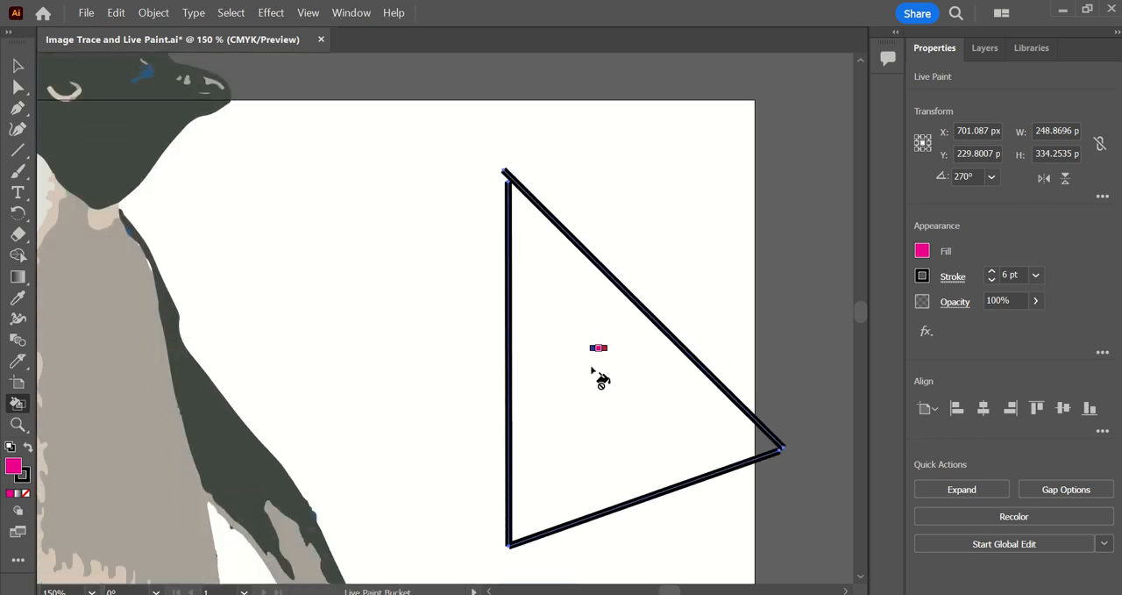
scroll(570, 362, "down", 3)
scroll(570, 362, "down", 2)
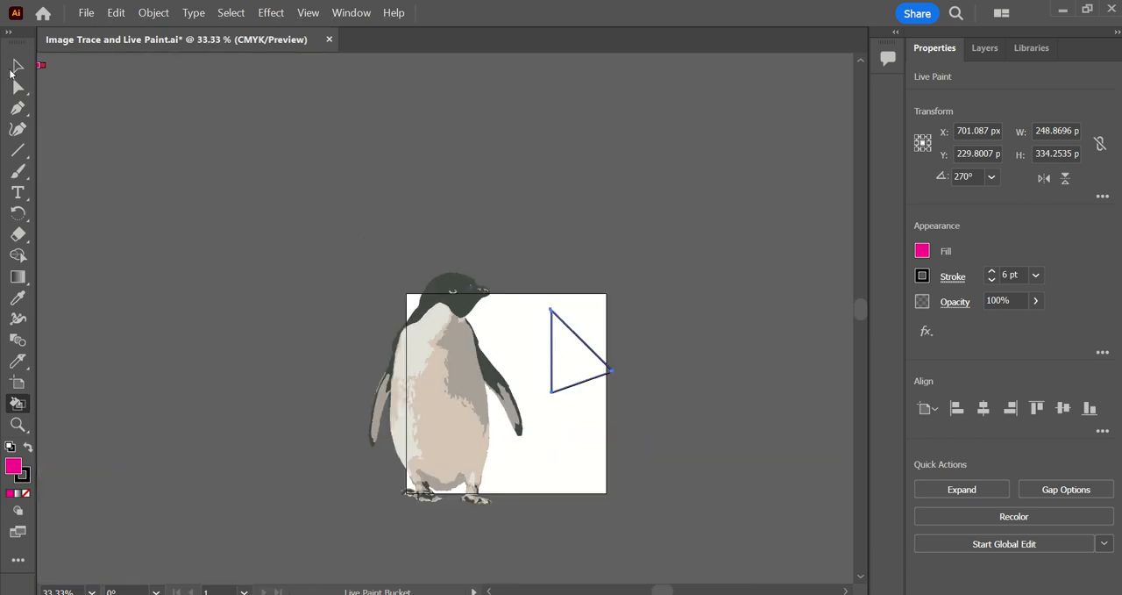
Turn the traced penguin group into a Live Paint group and paint its beige belly area with no fill.
left_click(17, 65)
left_click(455, 406)
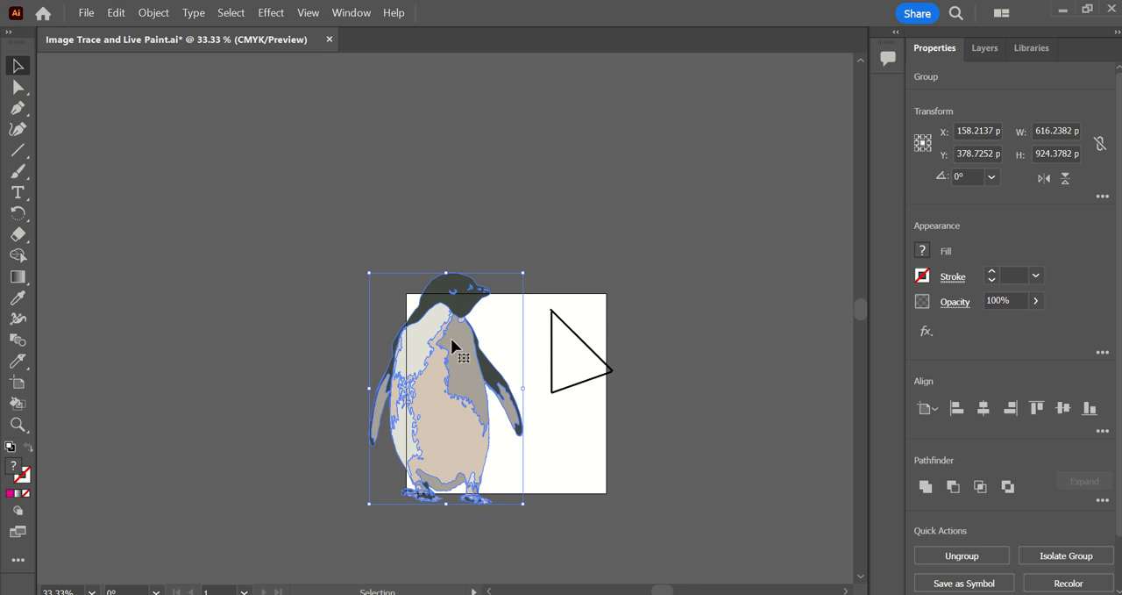
left_click(23, 407)
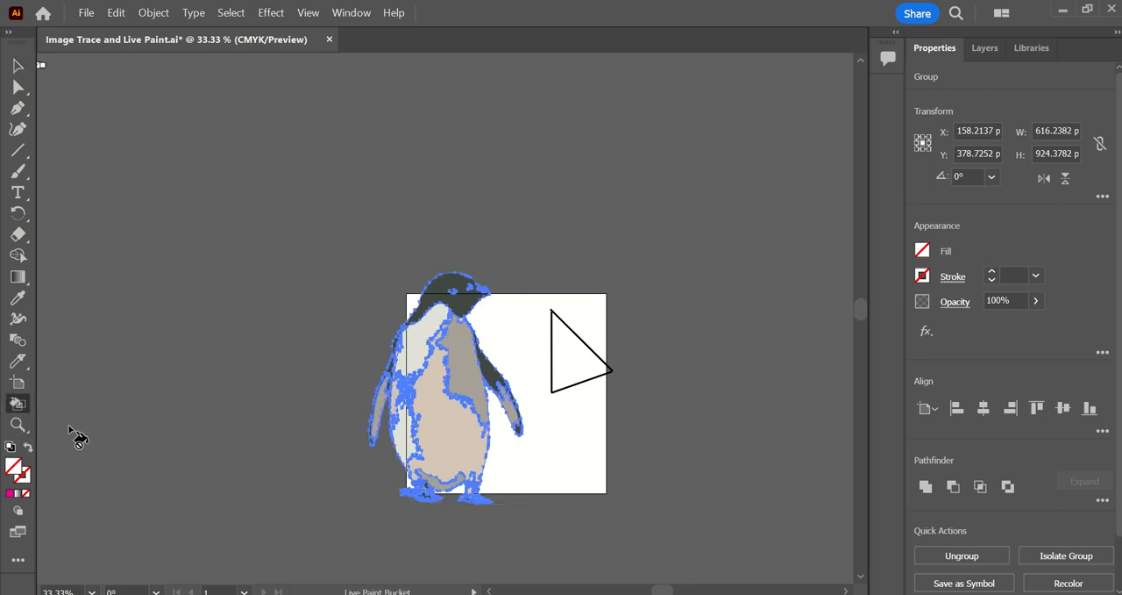
left_click(443, 392)
scroll(474, 434, "up", 2)
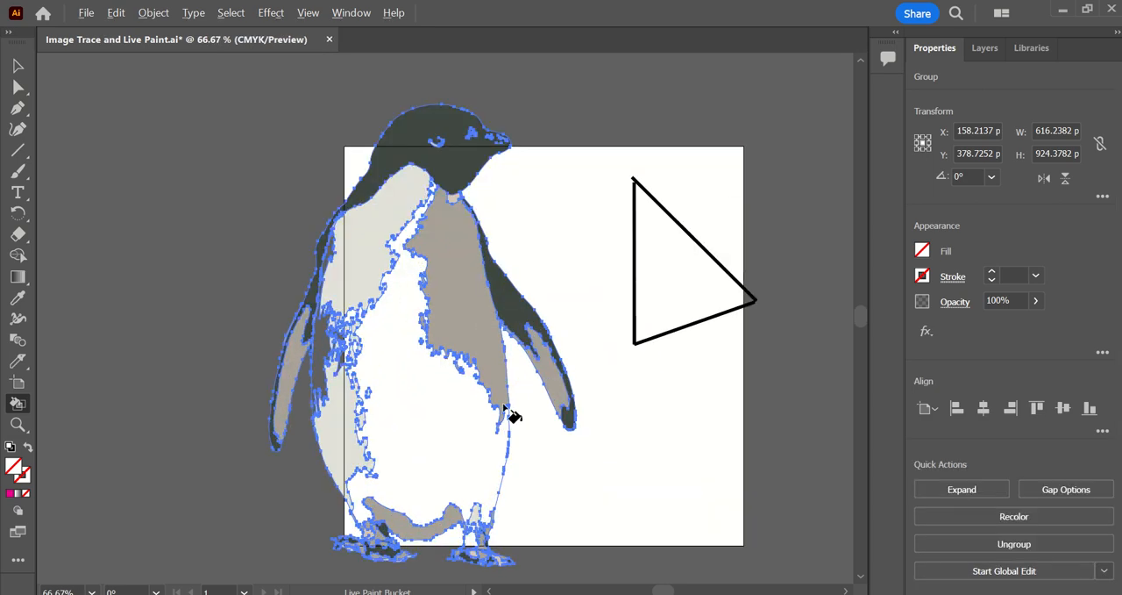
Set the fill colour to magenta and paint the penguin's chest patch, lower side and inner flipper areas with it.
left_click(923, 252)
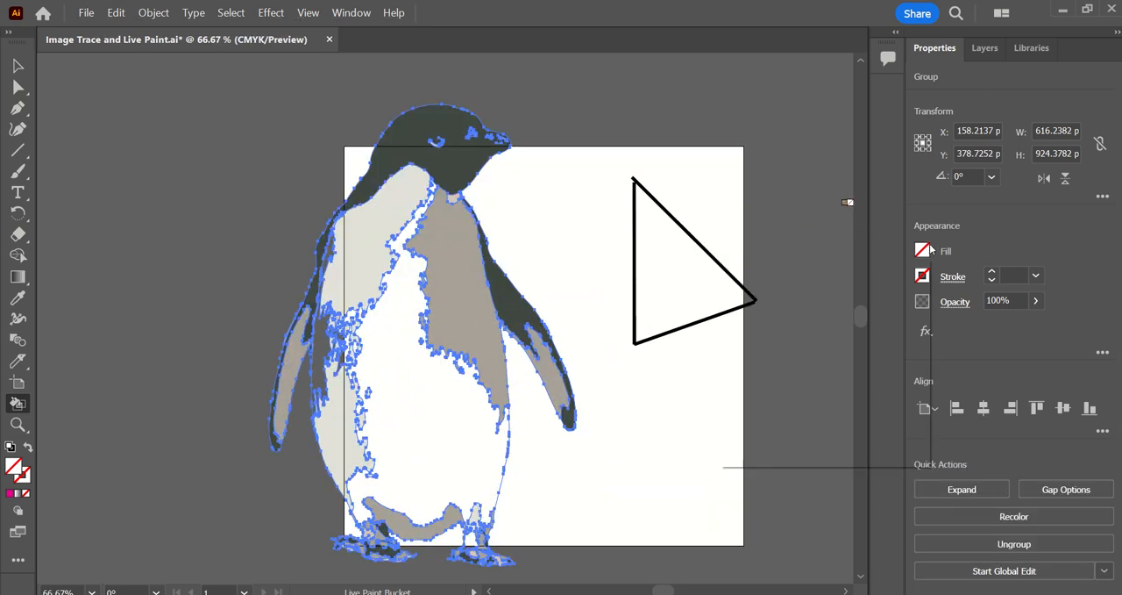
left_click(840, 313)
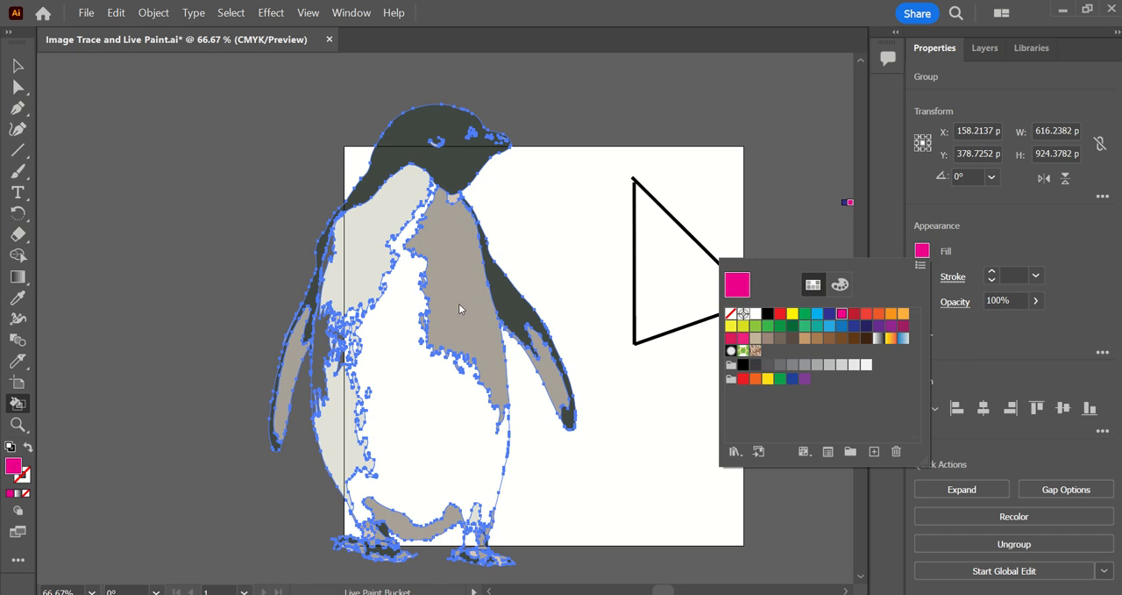
left_click(466, 286)
left_click(353, 400)
left_click(295, 351)
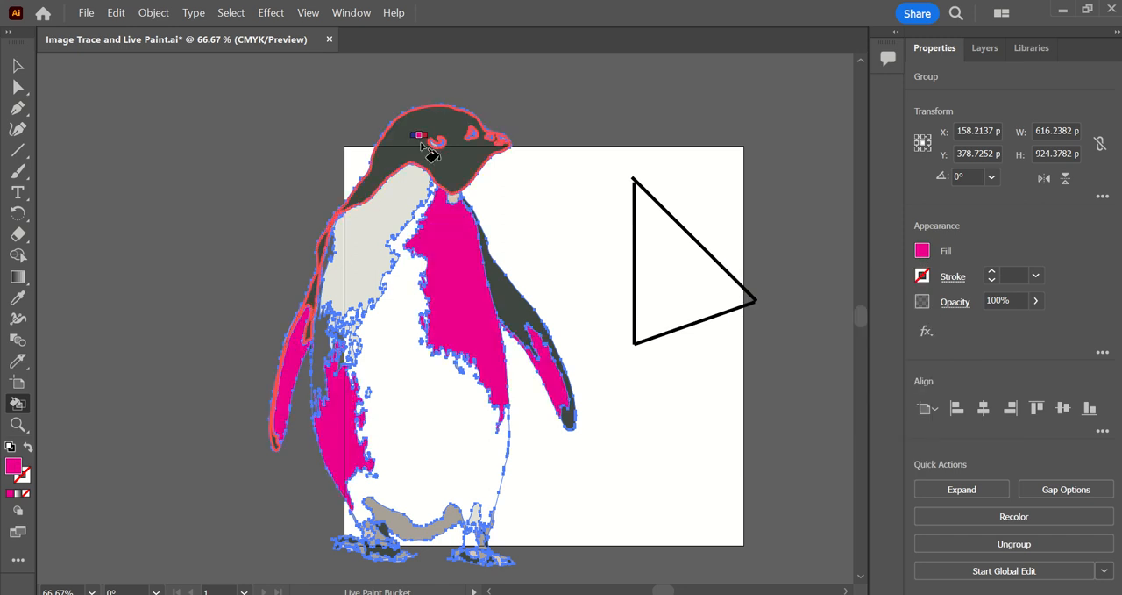
Paint the penguin's dark head, white belly and small areas of the foot magenta.
left_click(426, 147)
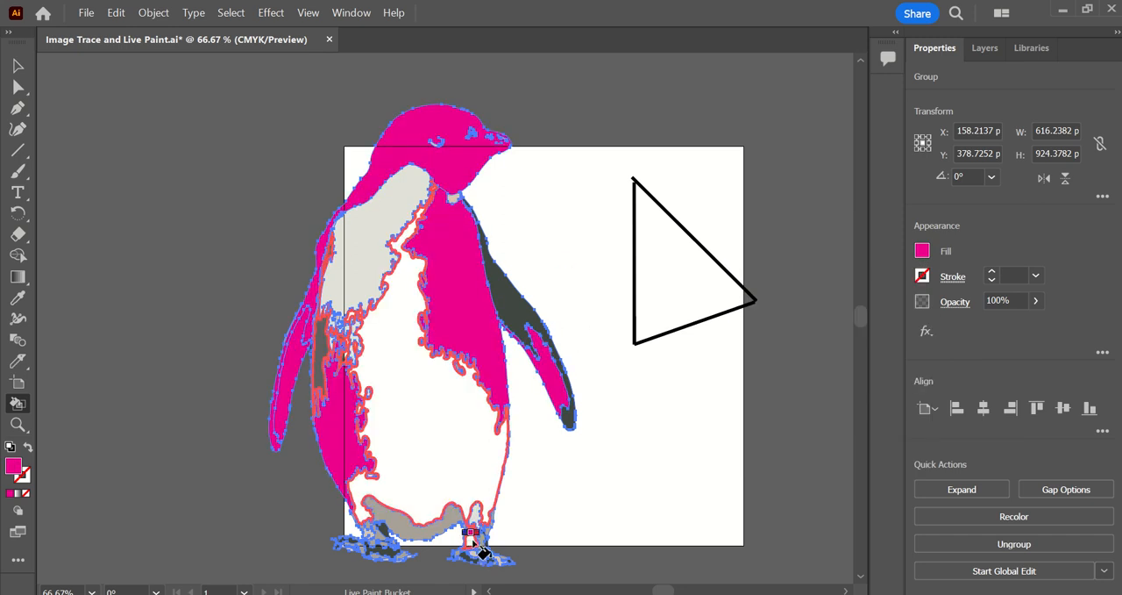
left_click(473, 544)
scroll(476, 541, "up", 3)
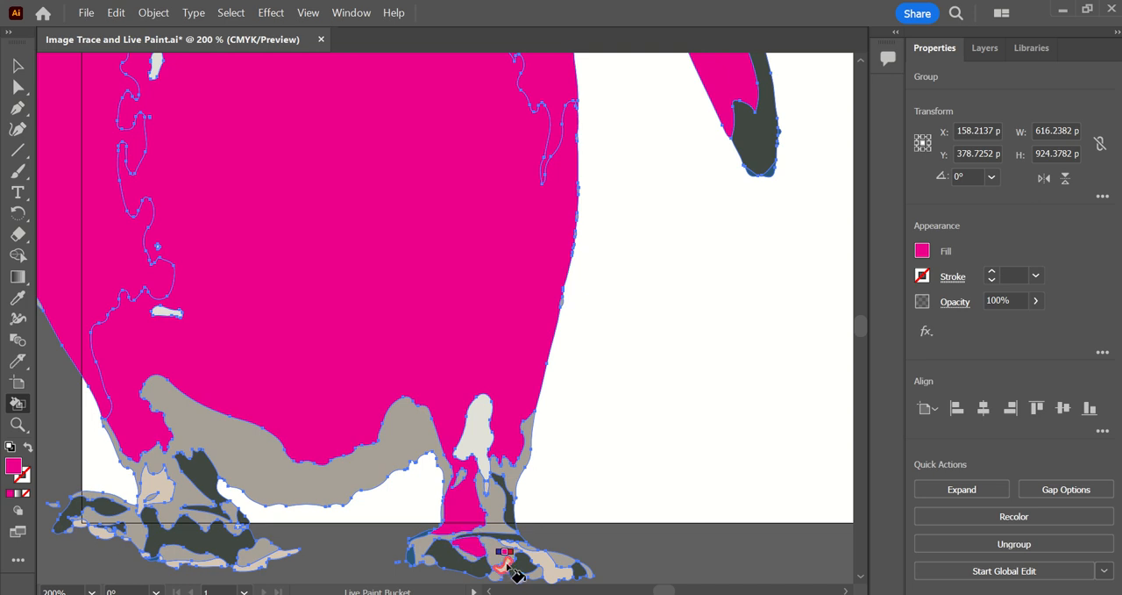
scroll(469, 438, "down", 5)
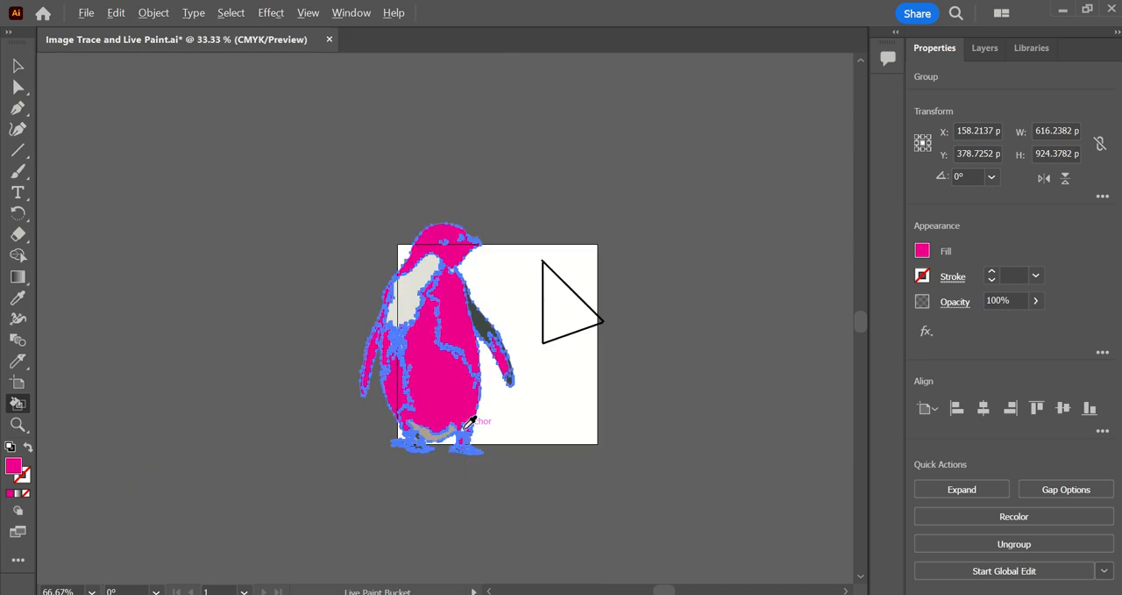
Set the fill colour to the purple swatch and paint the penguin's belly, dark side strip and a foot area with it.
left_click(922, 252)
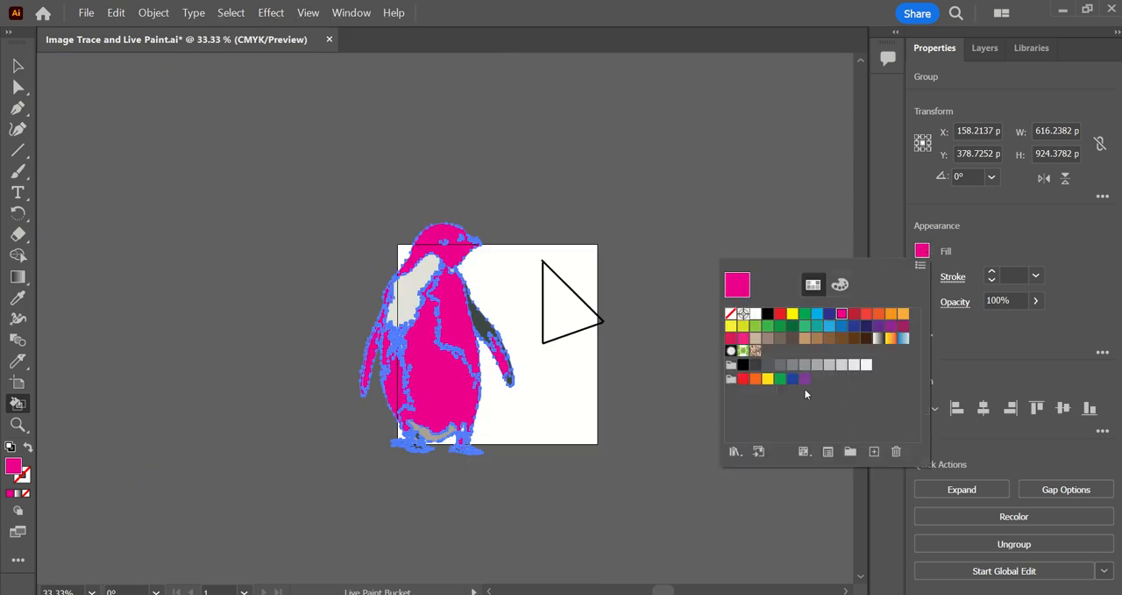
left_click(805, 378)
left_click(405, 309)
left_click(425, 369)
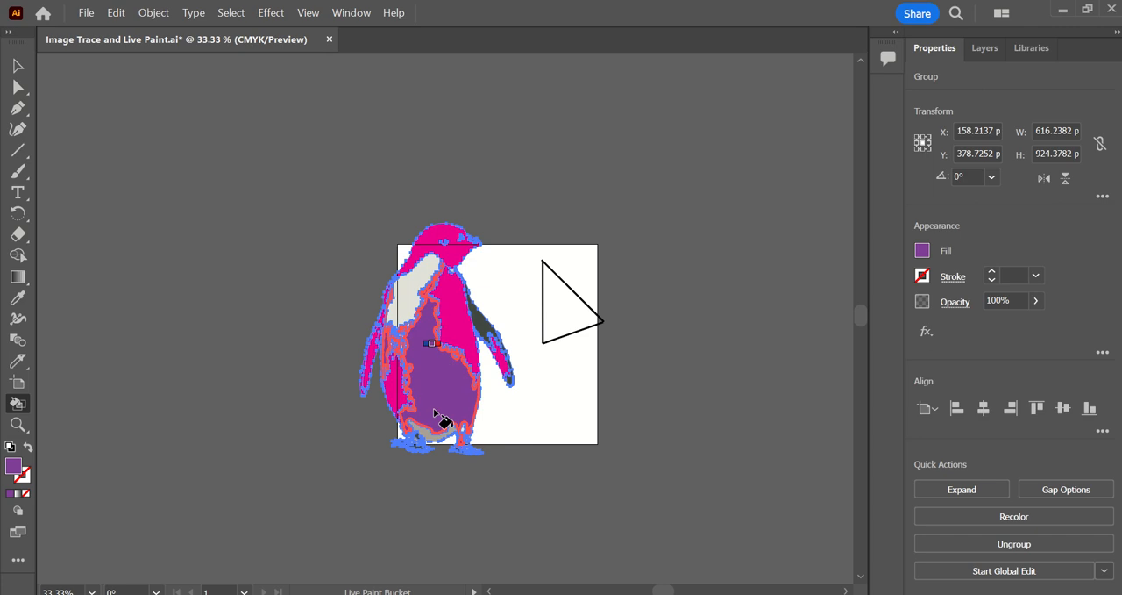
scroll(426, 443, "up", 3)
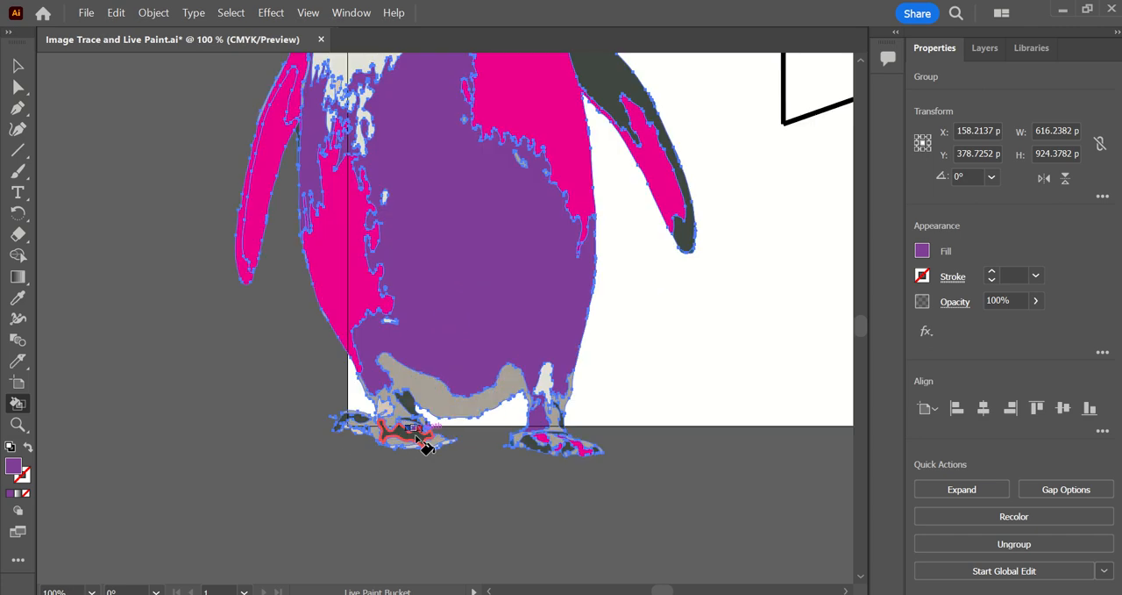
Turn off Only Web Colors in the Color Picker and set the fill colour to green 11D147.
left_click(922, 251)
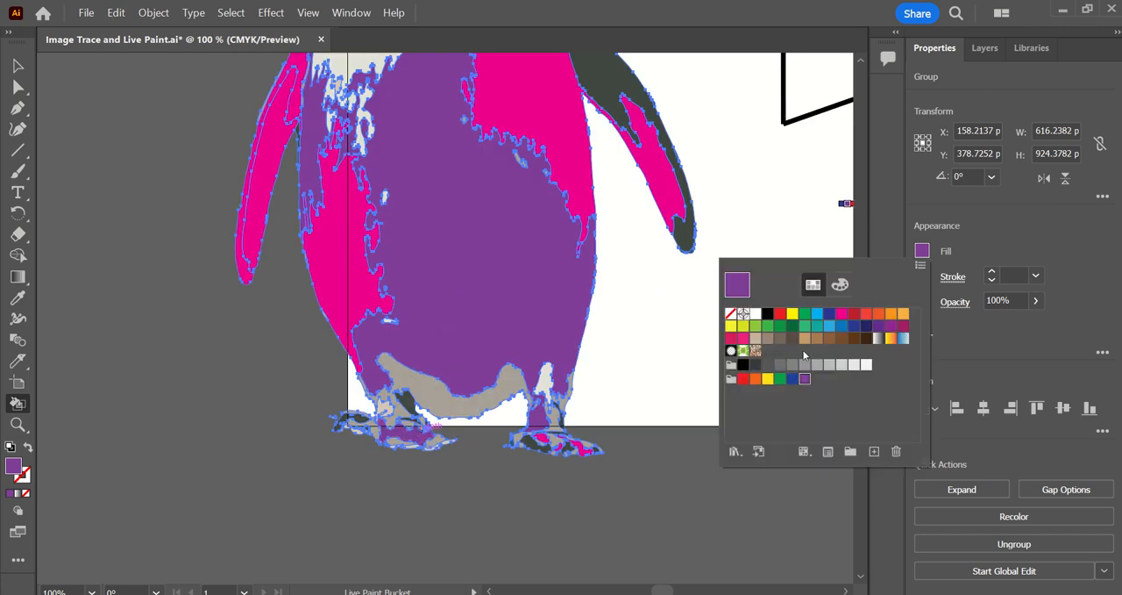
left_click(922, 251)
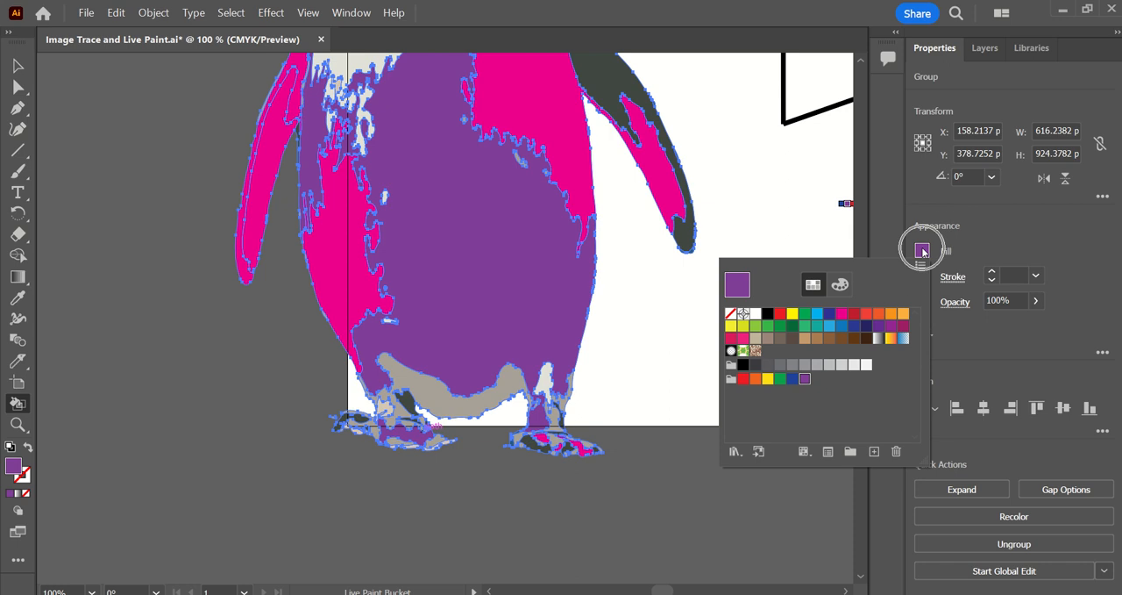
double_click(15, 471)
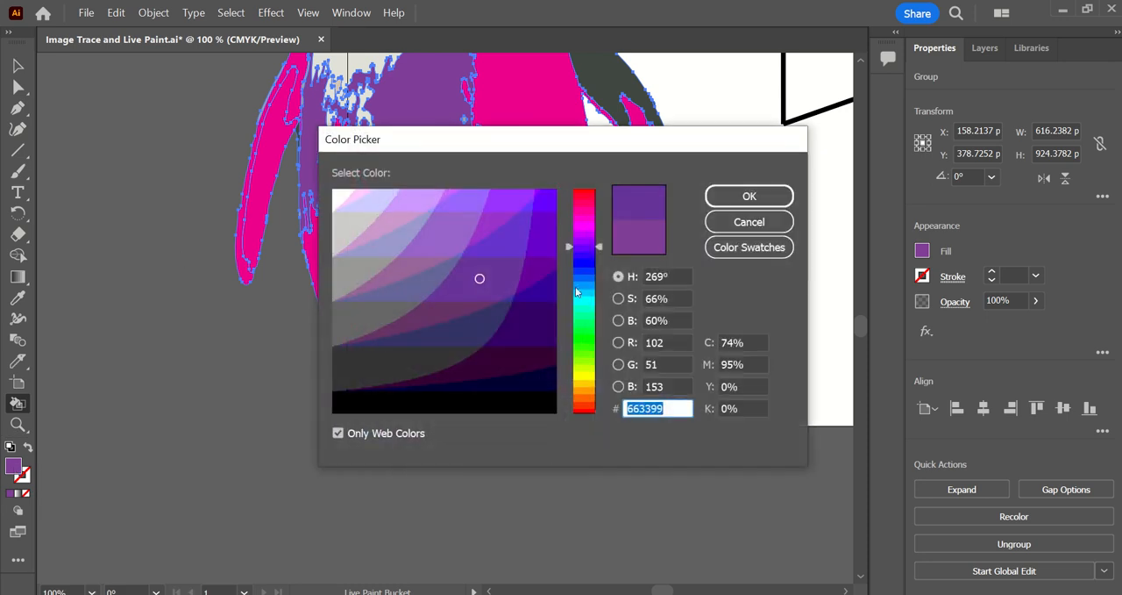
left_click(385, 432)
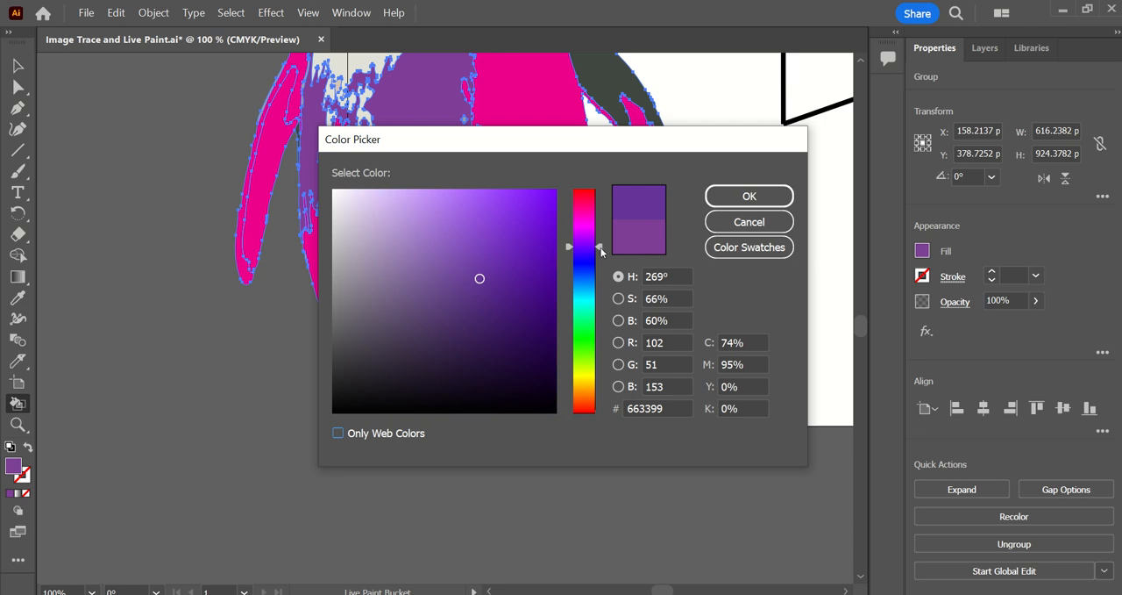
left_click_drag(601, 252, 601, 327)
mouse_move(512, 269)
left_mouse_down()
mouse_move(528, 237)
mouse_move(452, 217)
mouse_move(400, 224)
mouse_move(483, 256)
mouse_move(538, 229)
left_mouse_up()
left_click(652, 211)
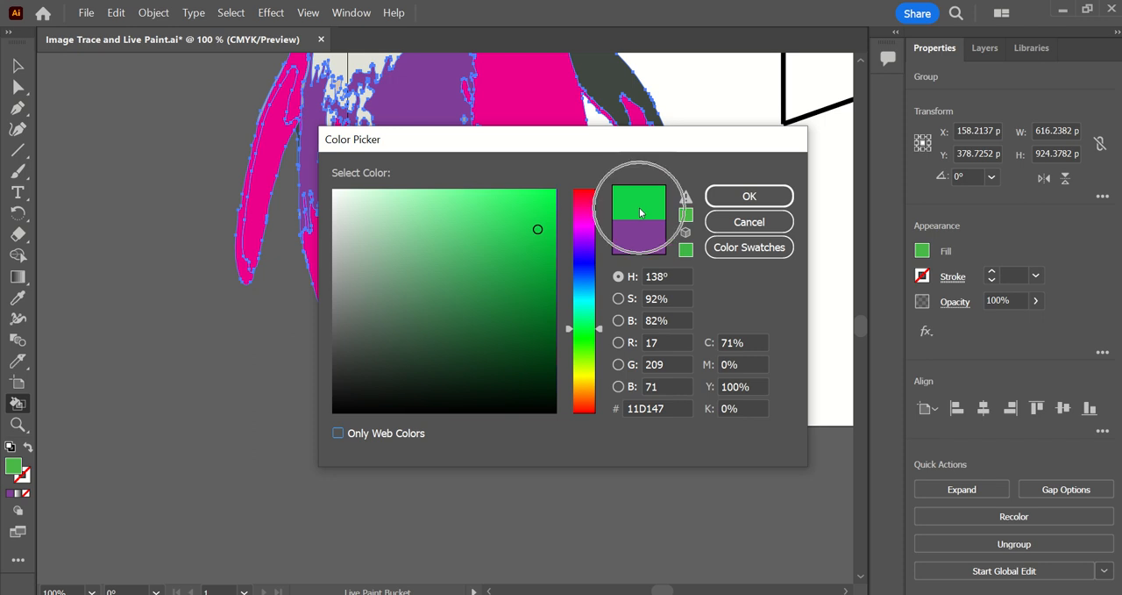
left_click(750, 195)
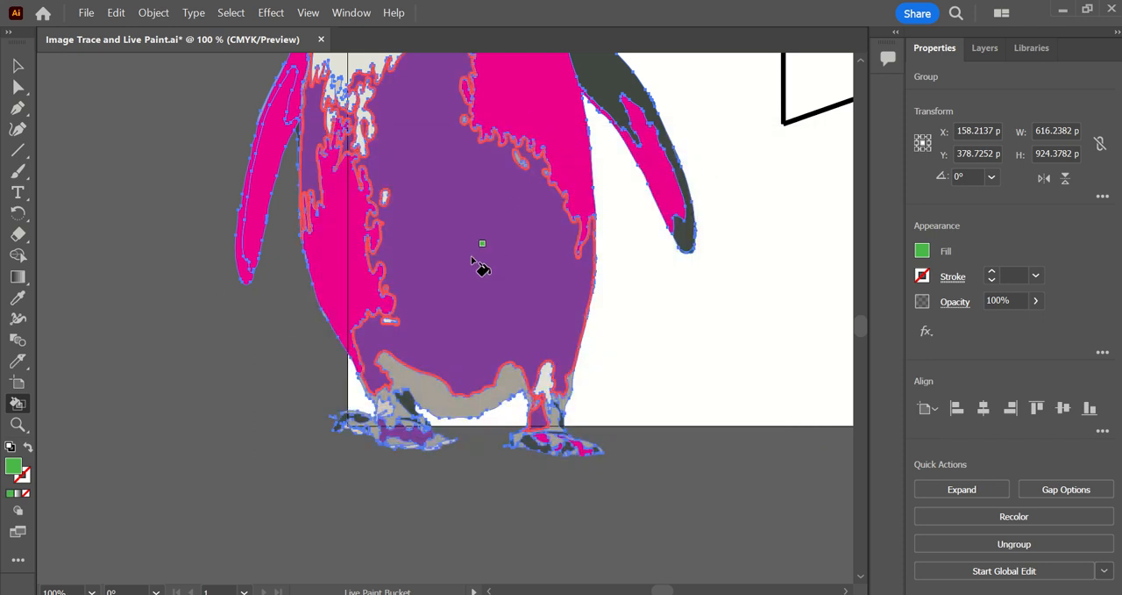
Paint the penguin's lower side and the beige strip beneath its belly green.
left_click(356, 244)
left_click(426, 389)
scroll(501, 401, "up", 5)
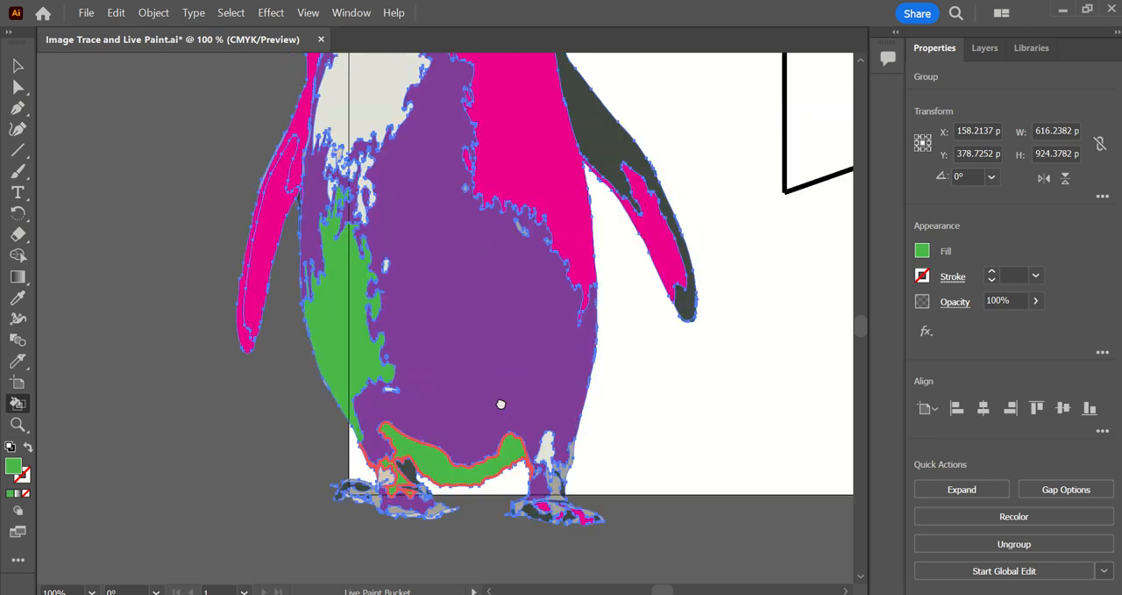
scroll(531, 419, "down", 3)
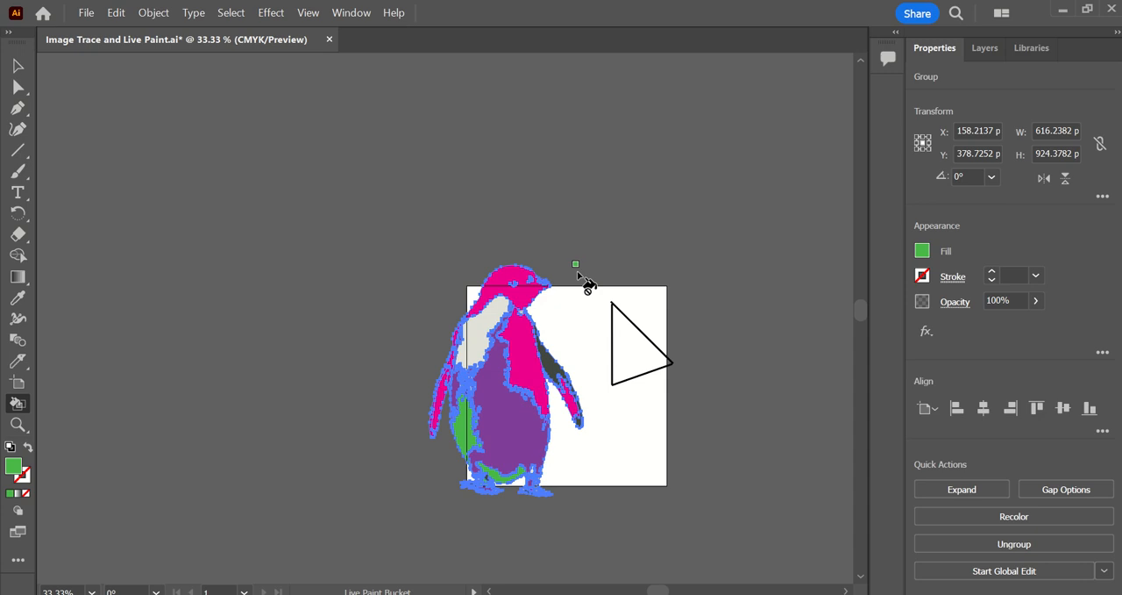